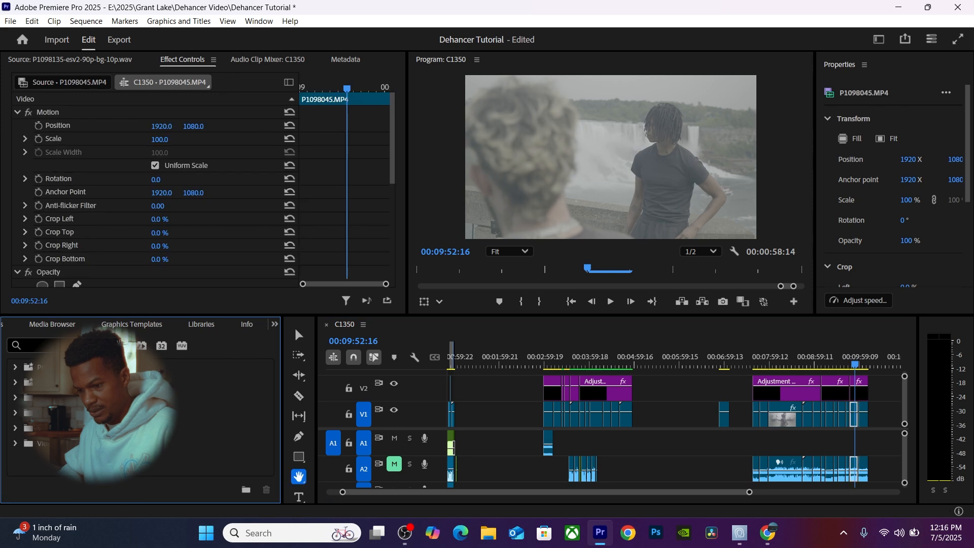
# Find the Dehancer effect and apply it to the last adjustment layer on track V2.
pyautogui.write('dehancer')
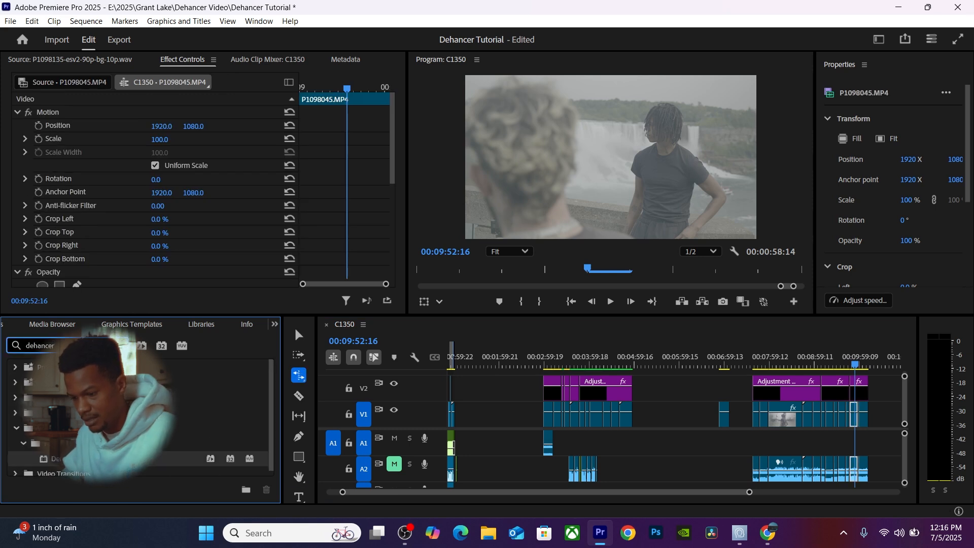
pyautogui.moveTo(55, 459); pyautogui.dragTo(856, 396)
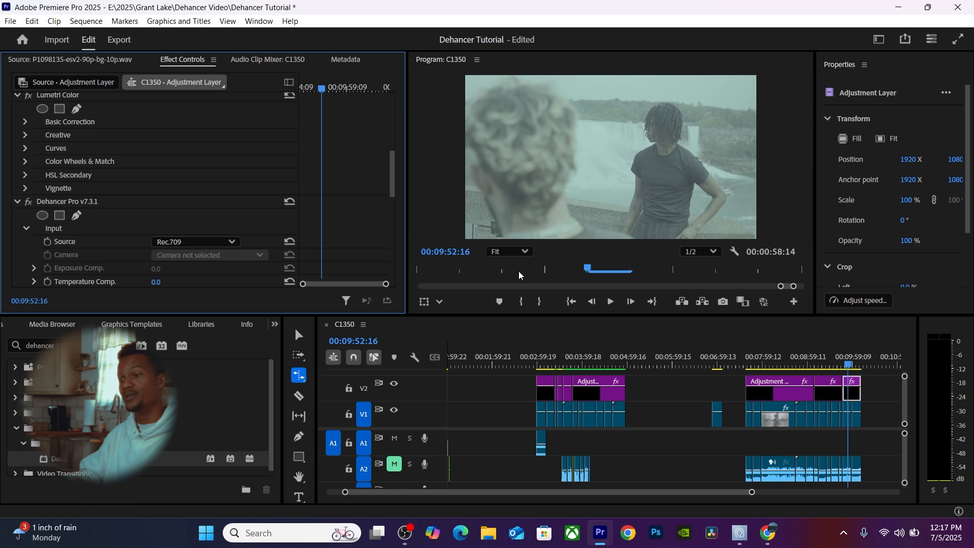
# Set the Dehancer input source to Choose Camera and the camera to Panasonic / Lumix DC-S1H / V-Log.
pyautogui.click(178, 244)
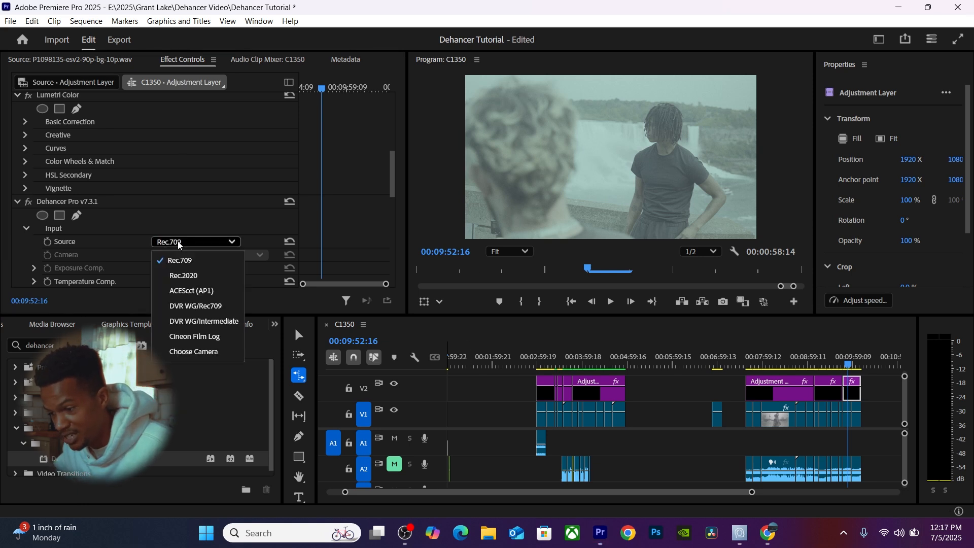
pyautogui.click(190, 351)
pyautogui.scroll(-5, 220, 369)
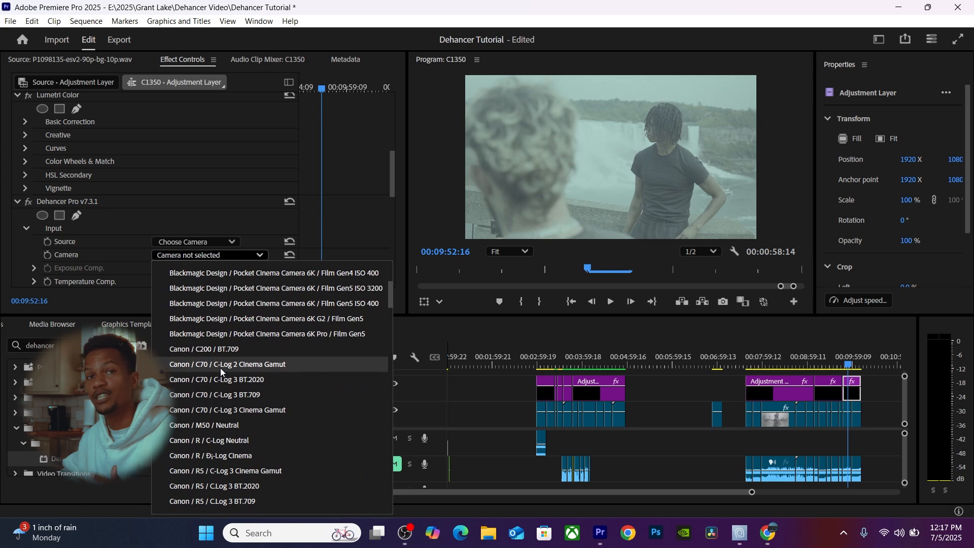
pyautogui.scroll(-3, 221, 372)
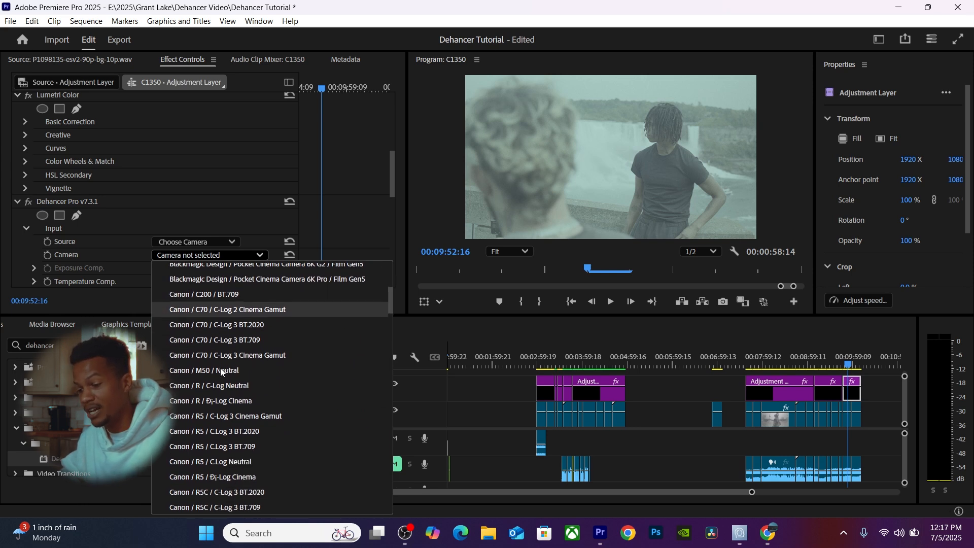
pyautogui.scroll(-10, 250, 406)
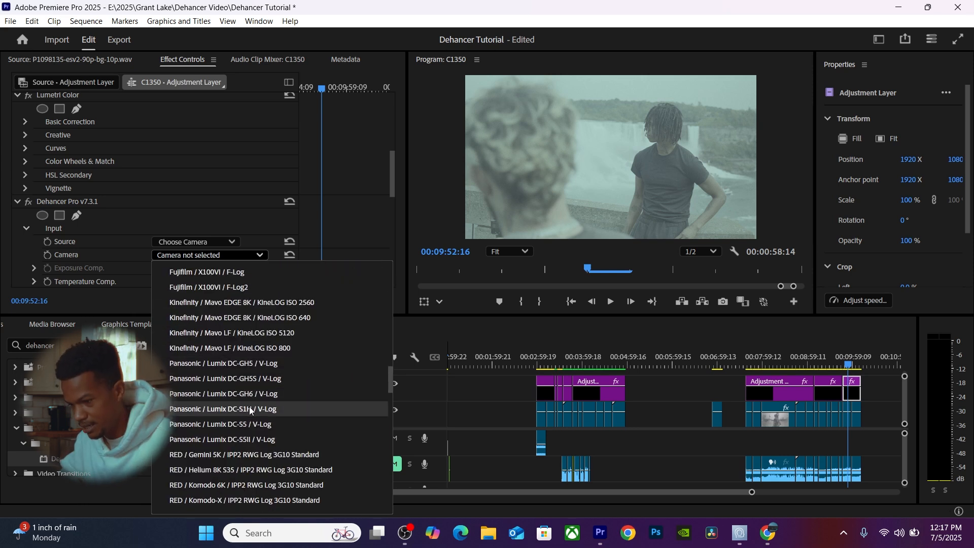
pyautogui.click(250, 409)
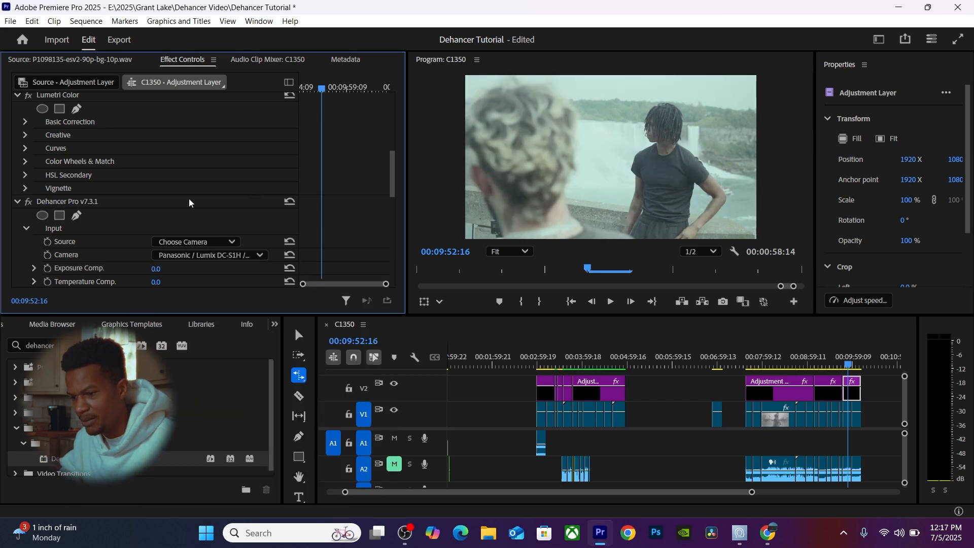
# Set the Dehancer input's Temperature Comp. to 38 and Tint Comp. to 24.
pyautogui.scroll(-2, 165, 202)
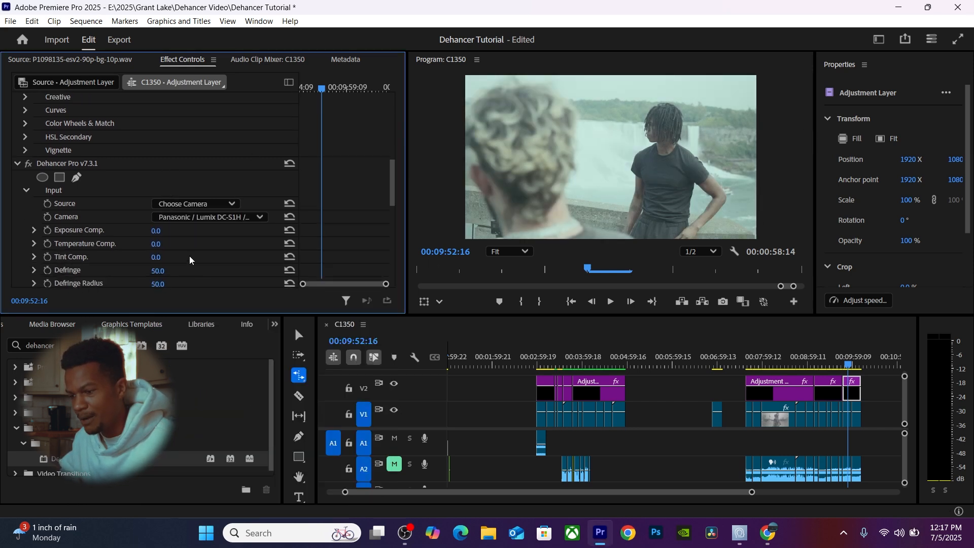
pyautogui.scroll(-2, 190, 256)
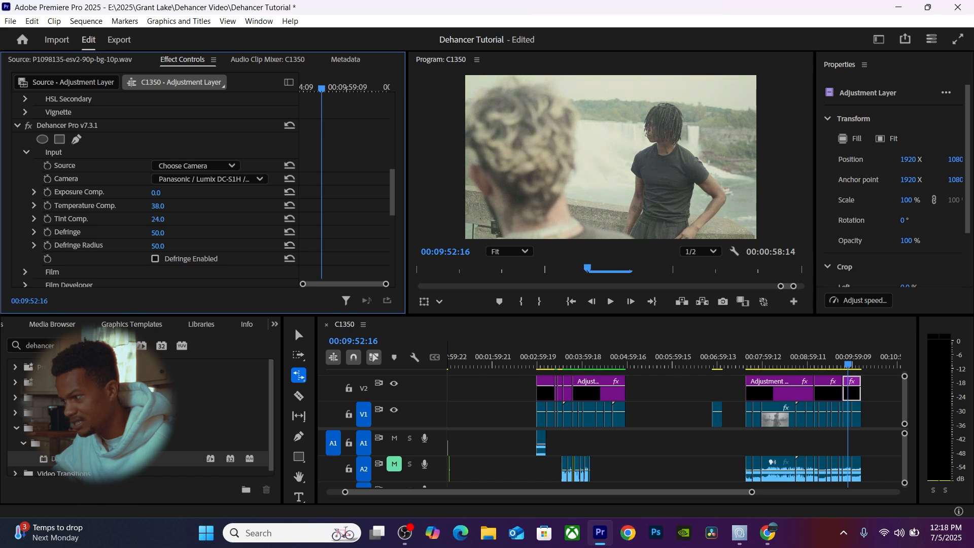
# Expand the Film settings and try the Fujifilm Instax profile on the shot.
pyautogui.scroll(-2, 203, 249)
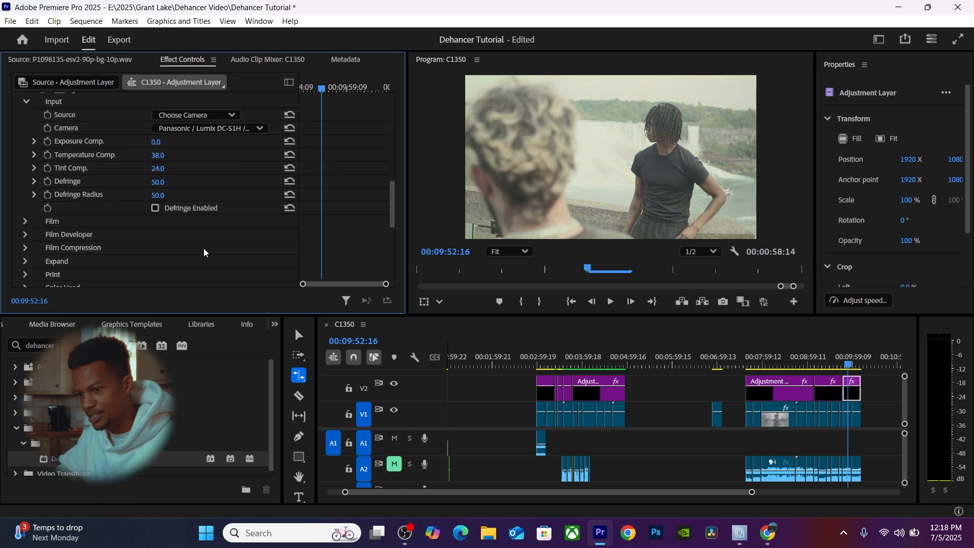
pyautogui.click(25, 221)
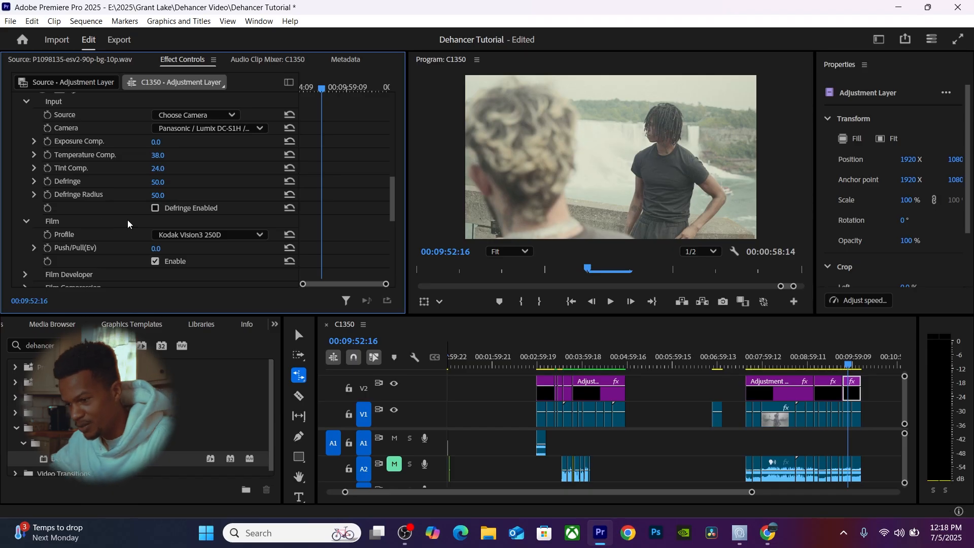
pyautogui.click(195, 235)
pyautogui.scroll(8, 205, 281)
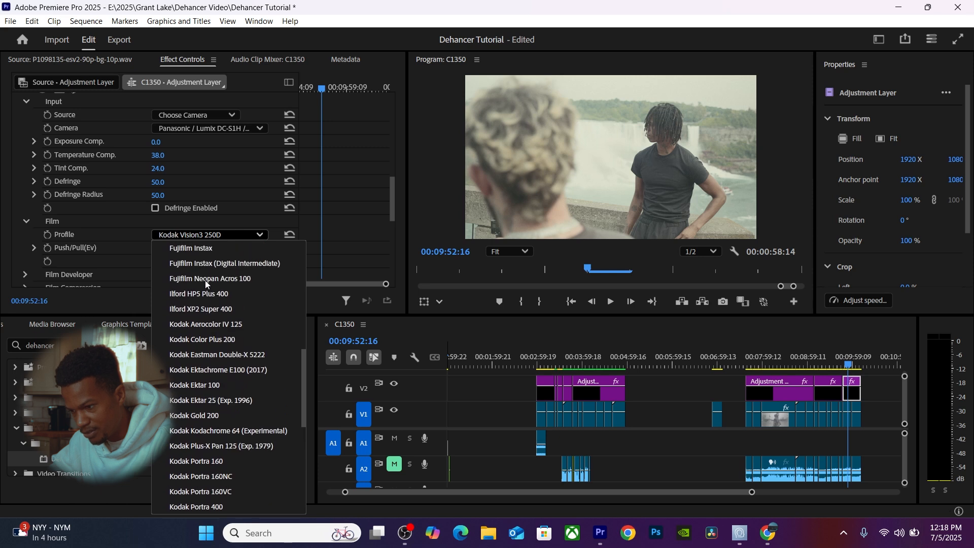
pyautogui.scroll(3, 205, 282)
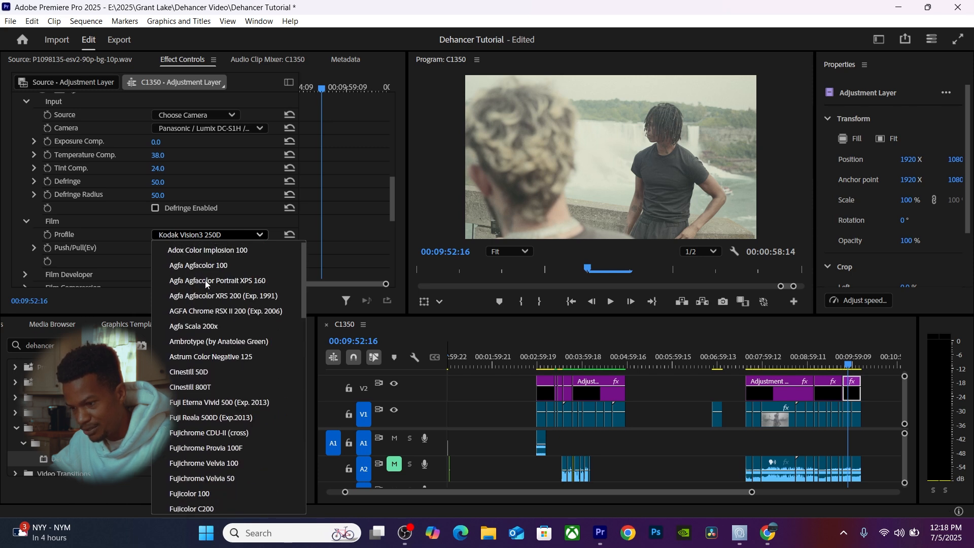
pyautogui.scroll(-3, 205, 283)
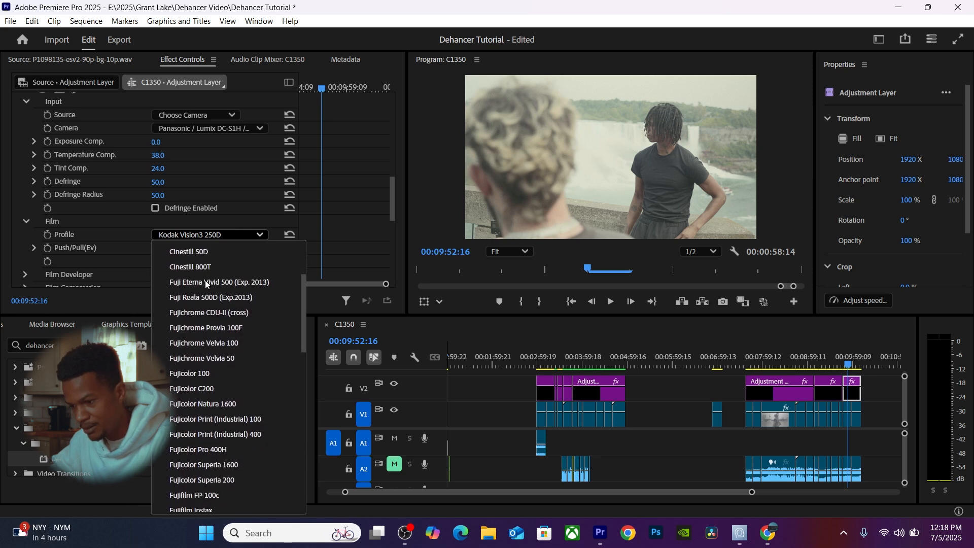
pyautogui.scroll(-2, 206, 283)
pyautogui.scroll(-3, 206, 285)
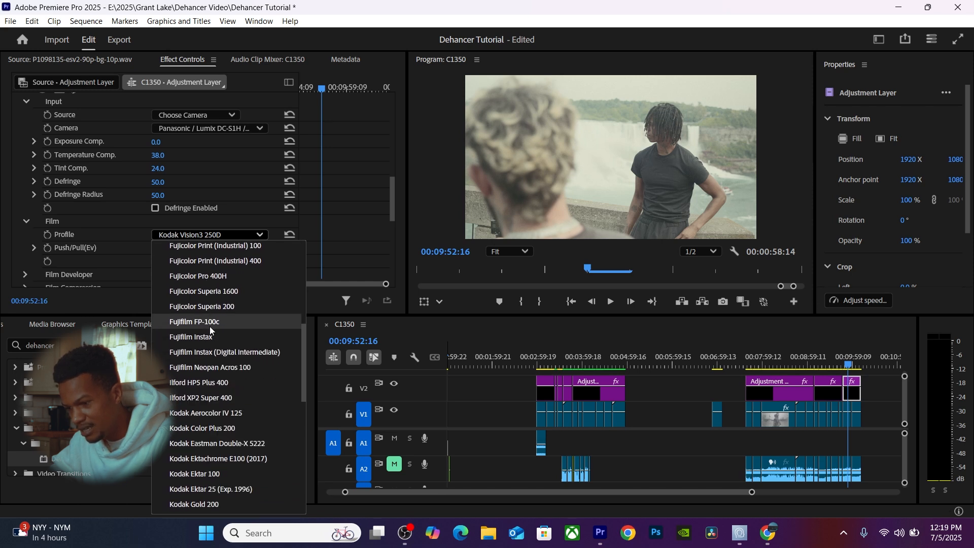
pyautogui.click(212, 336)
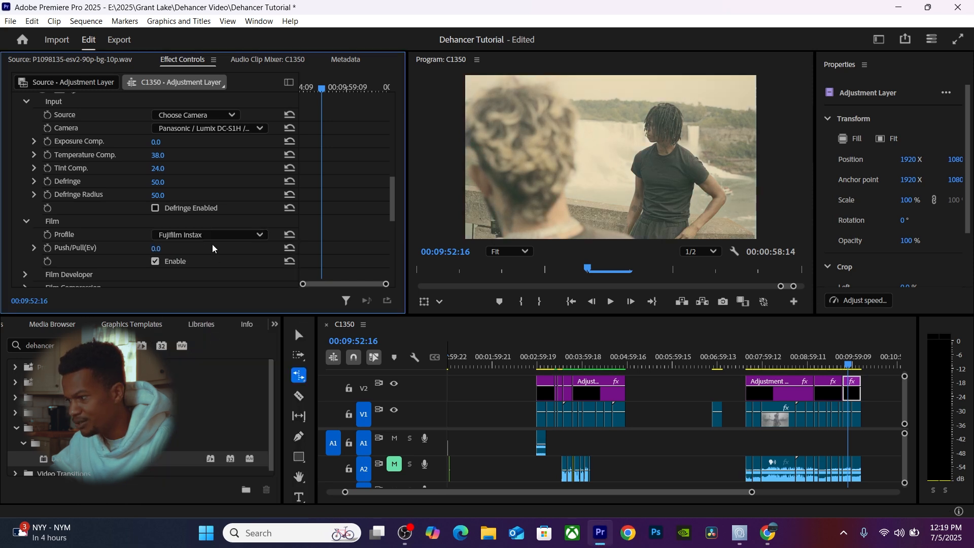
# Try the Fujicolor Pro 400H film profile on the shot.
pyautogui.click(211, 235)
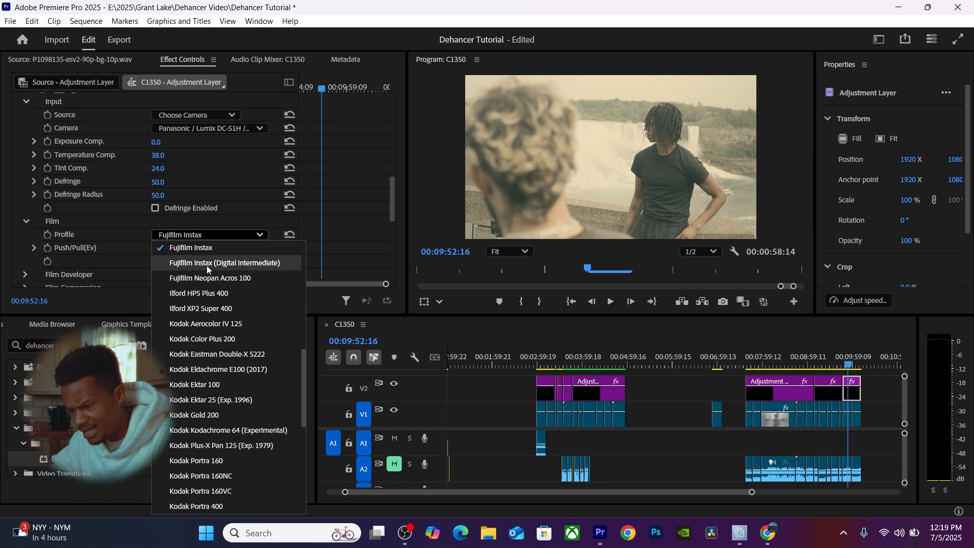
pyautogui.scroll(1, 206, 266)
pyautogui.scroll(2, 206, 265)
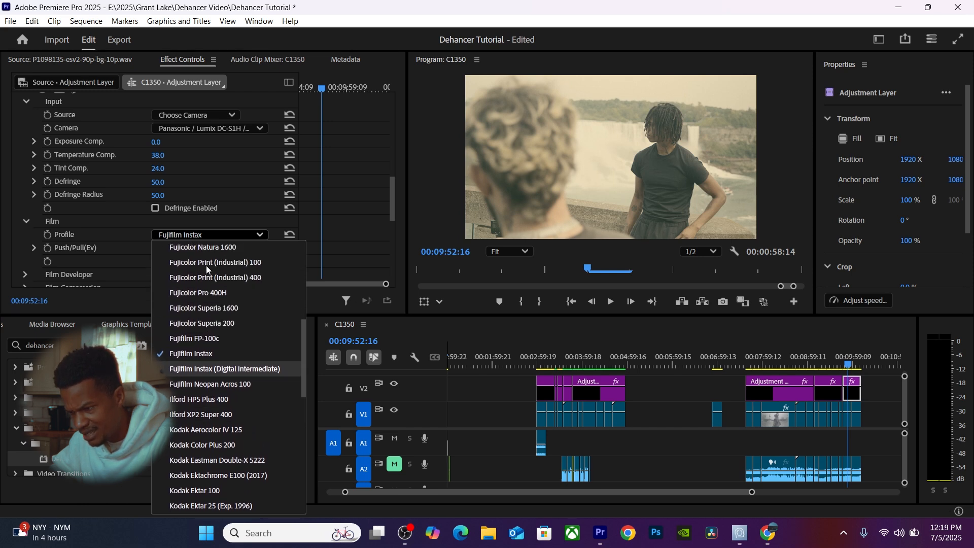
pyautogui.click(212, 305)
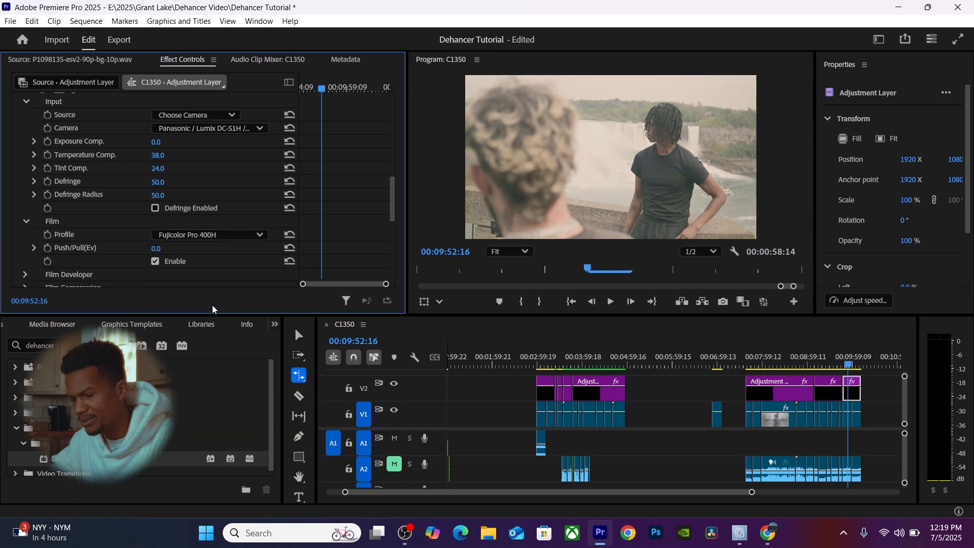
# Set the film profile to Kodak Vision3 200T.
pyautogui.click(208, 235)
pyautogui.scroll(-5, 193, 473)
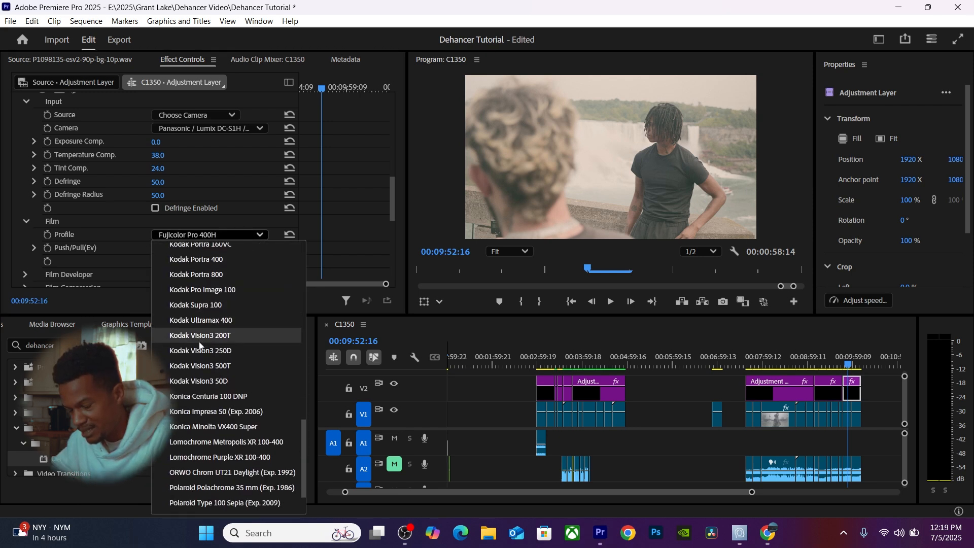
pyautogui.click(223, 335)
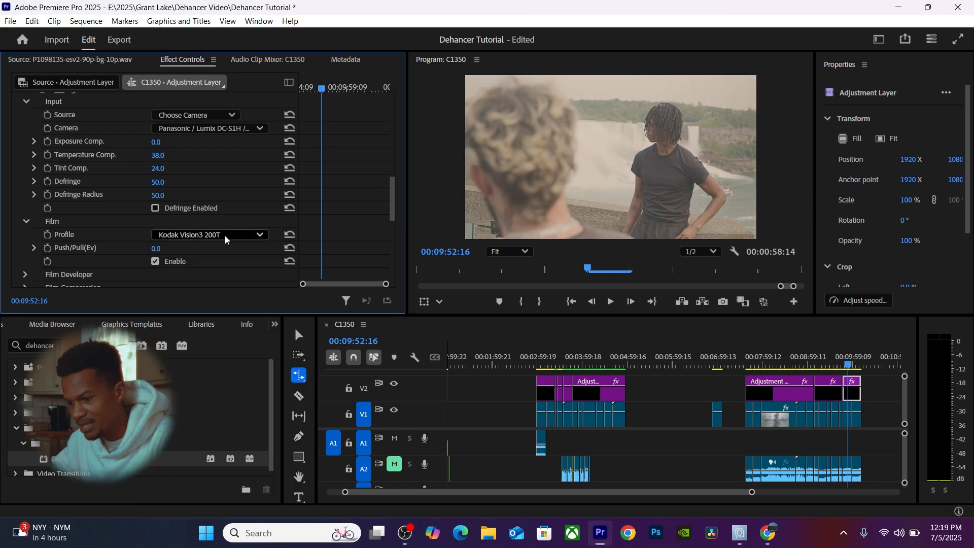
# Try the Kodak Vision3 250D film profile for comparison, and return to Kodak Vision3 200T.
pyautogui.click(224, 236)
pyautogui.click(221, 323)
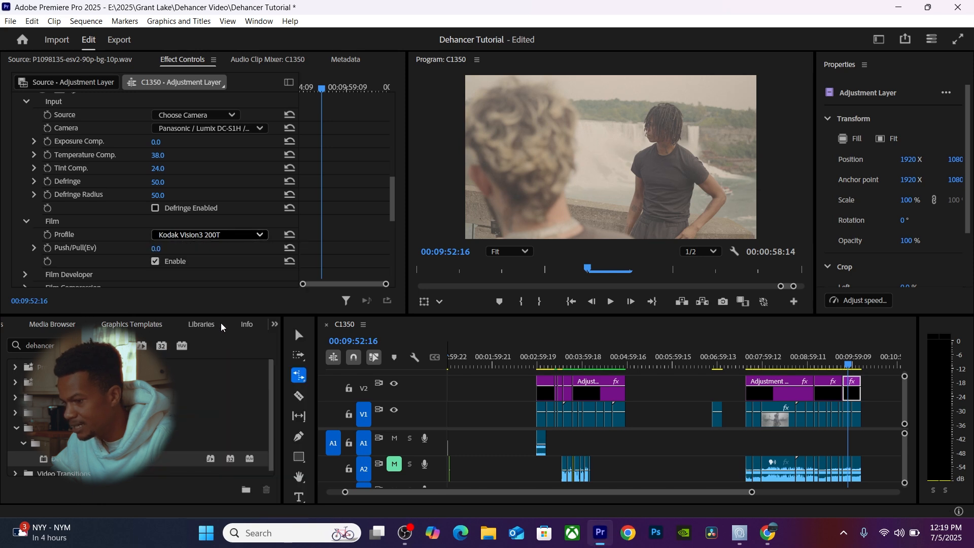
pyautogui.click(223, 239)
pyautogui.click(214, 249)
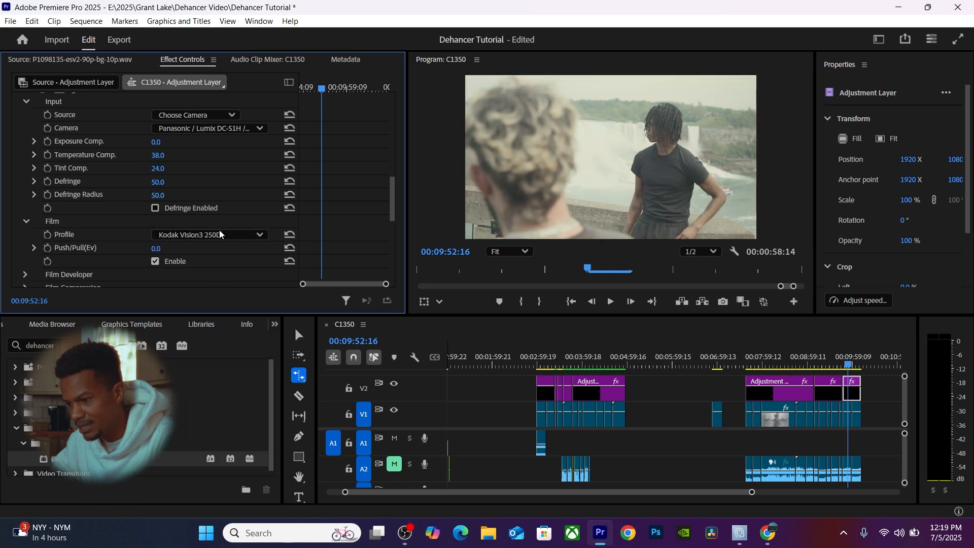
pyautogui.click(224, 233)
pyautogui.click(226, 245)
# Try the Kodak Vision3 500T film profile for comparison, and switch back to Kodak Vision3 200T.
pyautogui.click(231, 234)
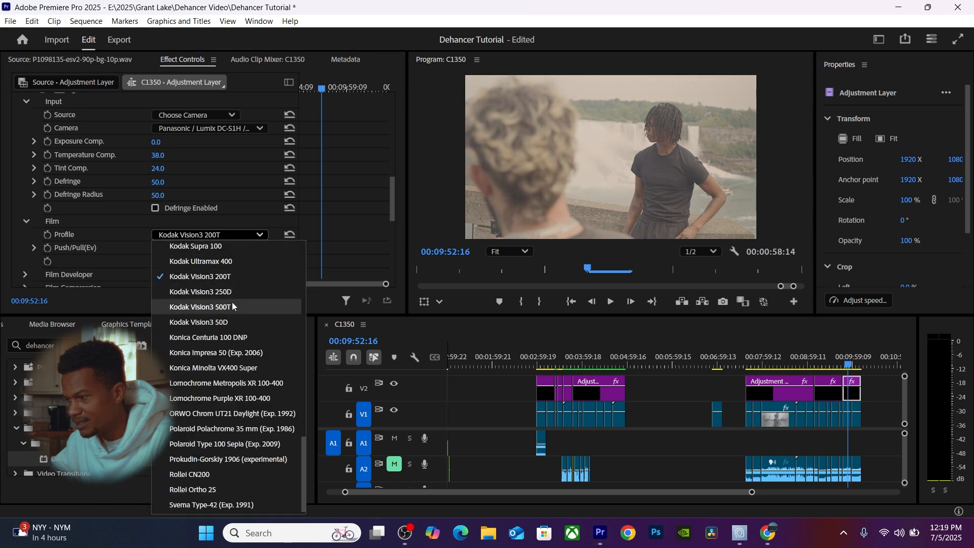
pyautogui.click(232, 304)
pyautogui.click(229, 237)
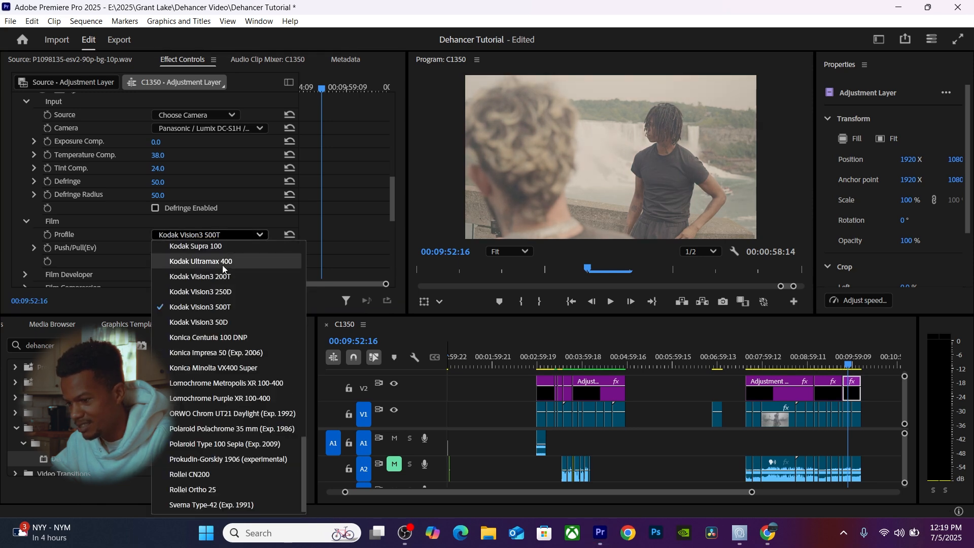
pyautogui.click(223, 265)
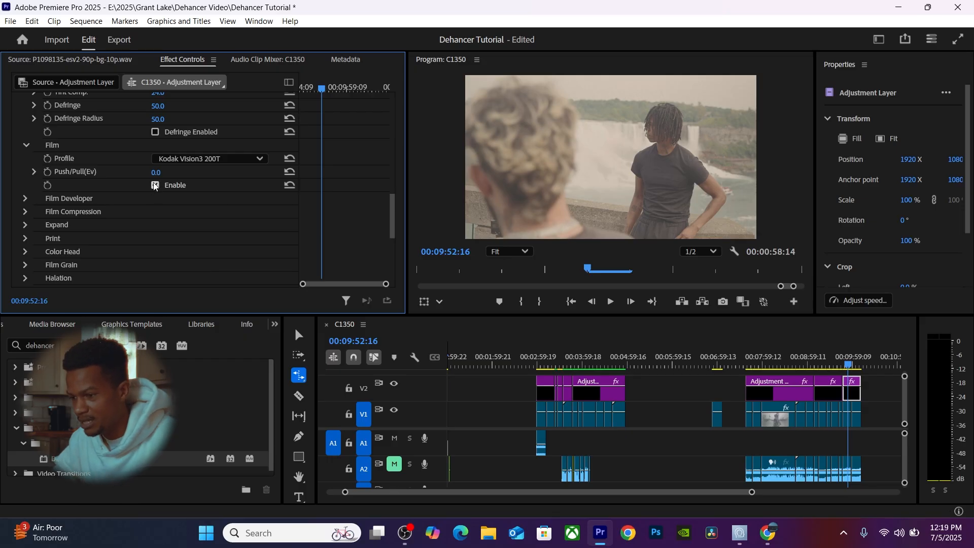
# Disable and re-enable the film profile to compare the image with and without it.
pyautogui.click(155, 185)
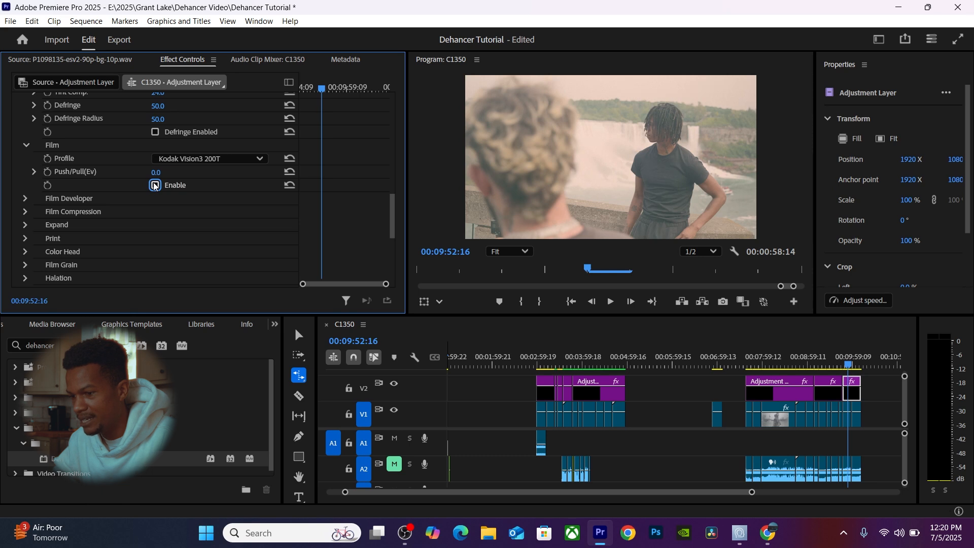
pyautogui.scroll(3, 114, 146)
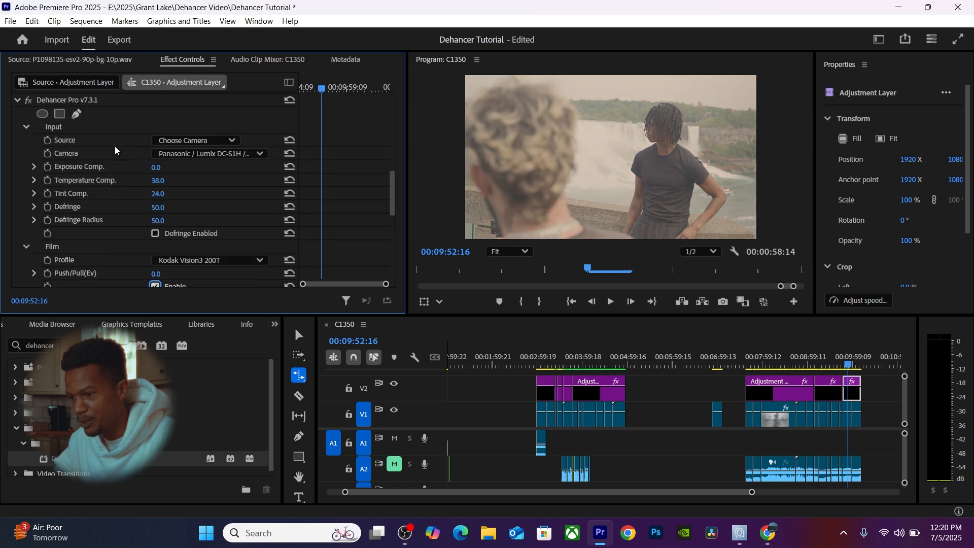
# Enable the Film Developer and set its Contrast Boost to 84 and Gamma Correction to -14.
pyautogui.scroll(-4, 115, 146)
pyautogui.click(26, 160)
pyautogui.click(26, 160)
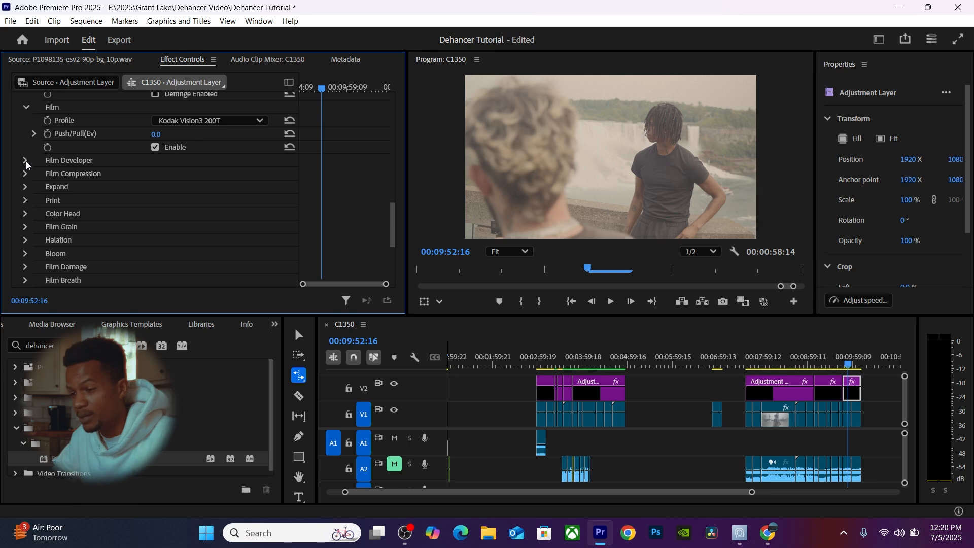
pyautogui.click(26, 161)
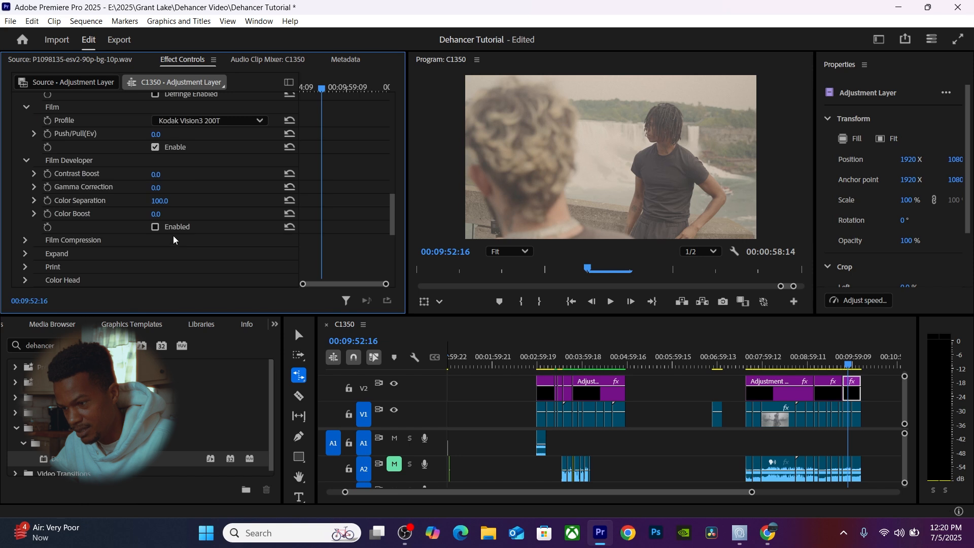
pyautogui.click(155, 227)
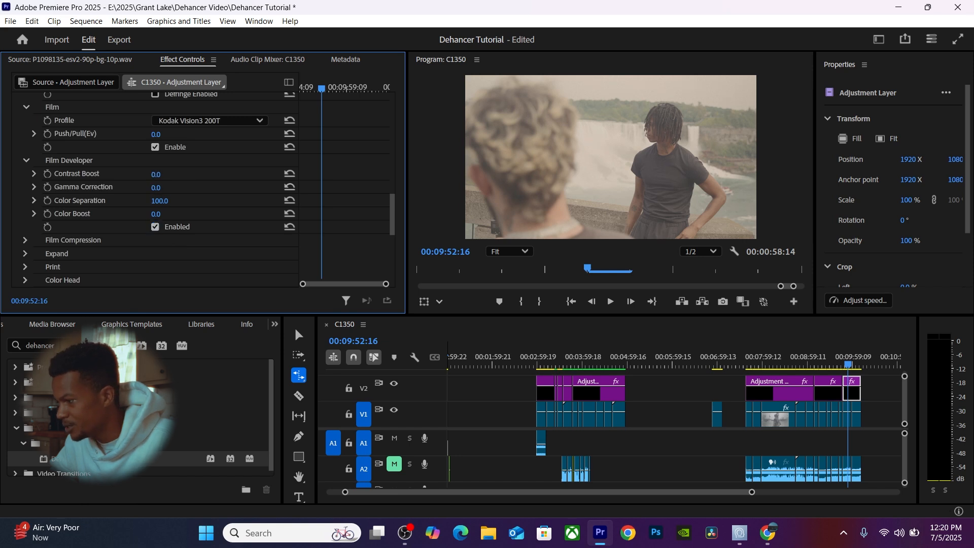
pyautogui.moveTo(156, 175)
pyautogui.mouseDown()
pyautogui.moveTo(207, 174)
pyautogui.moveTo(160, 187)
pyautogui.mouseUp()
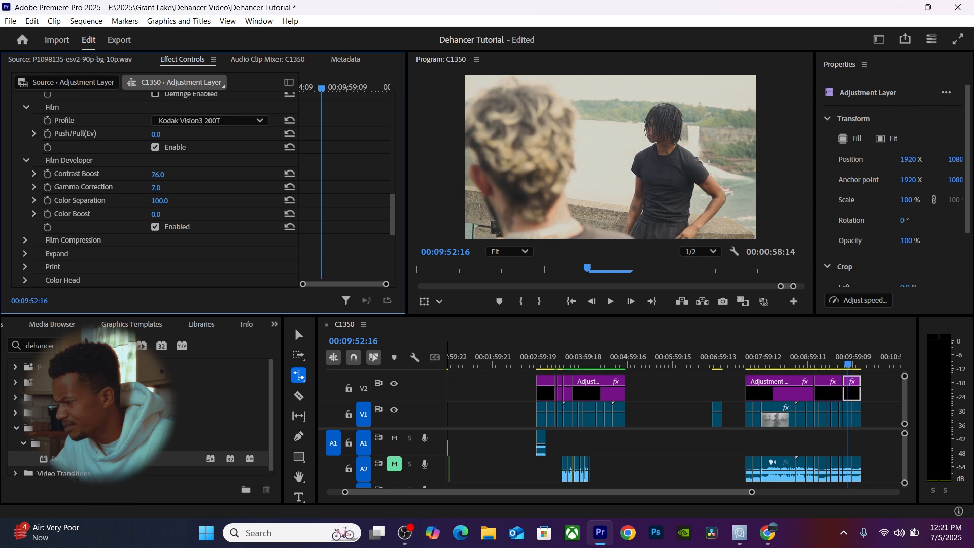
pyautogui.moveTo(133, 188); pyautogui.dragTo(144, 188)
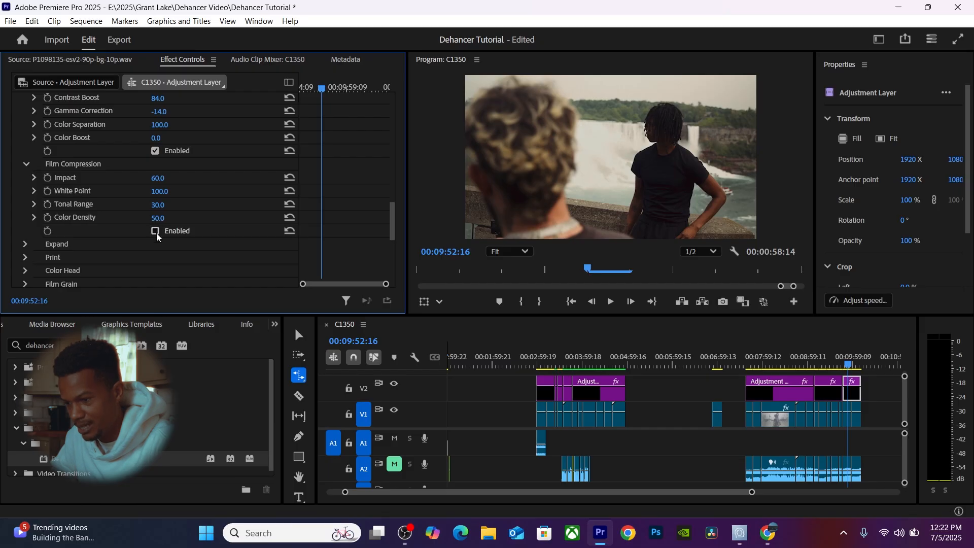
# Enable Film Compression and set its White Point to 102 and Tonal Range to 83.
pyautogui.click(156, 232)
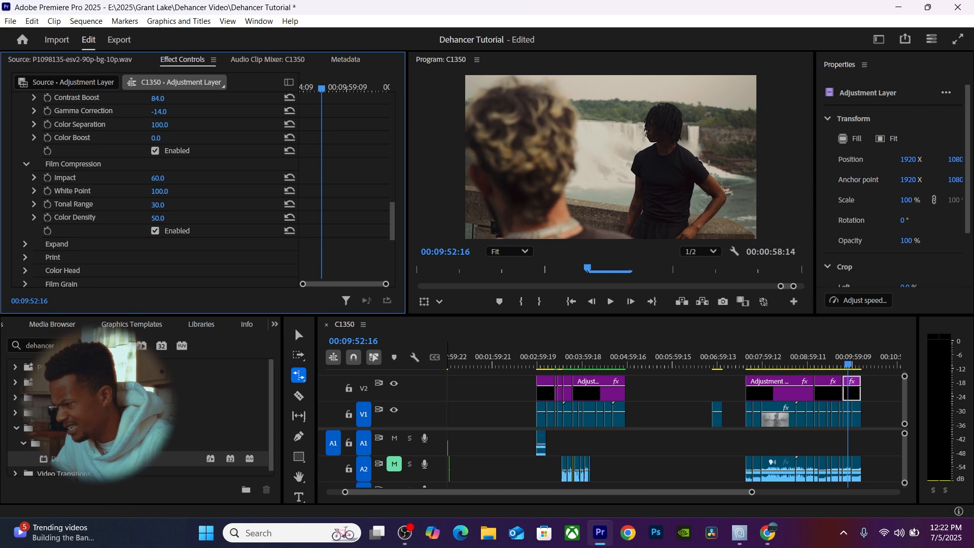
pyautogui.moveTo(159, 192); pyautogui.dragTo(164, 191)
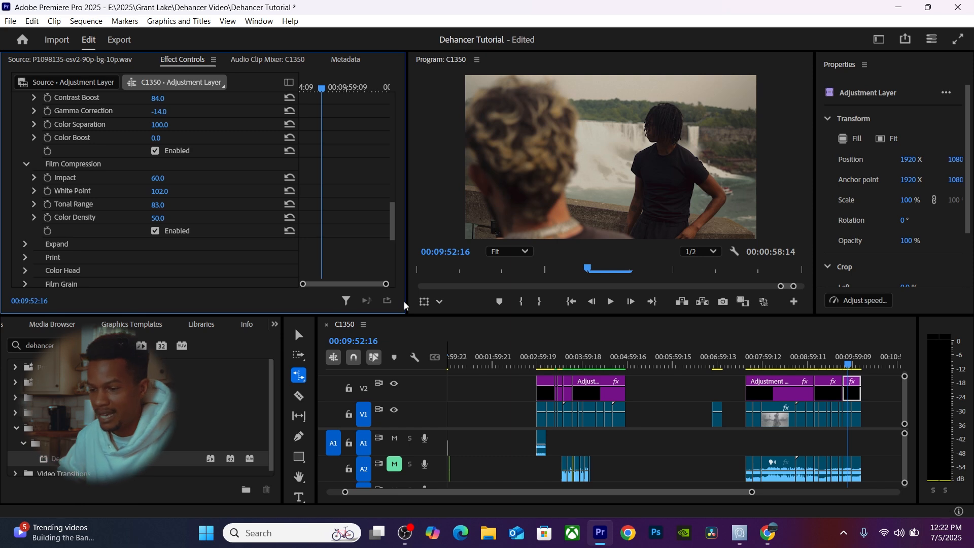
# Set the White Point in the Expand settings to 110, keeping the Normal profile.
pyautogui.click(25, 244)
pyautogui.scroll(-2, 117, 240)
pyautogui.scroll(2, 117, 241)
pyautogui.scroll(-2, 117, 240)
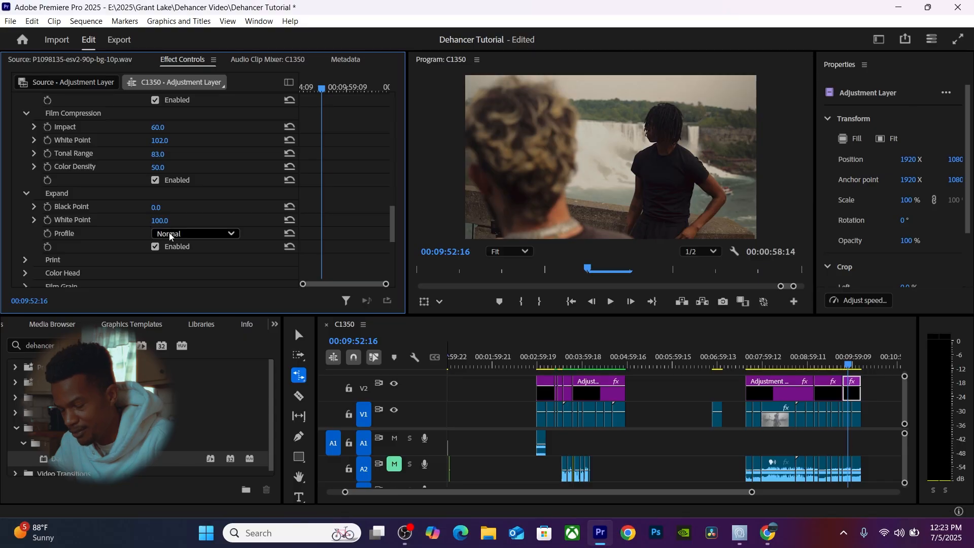
pyautogui.click(169, 234)
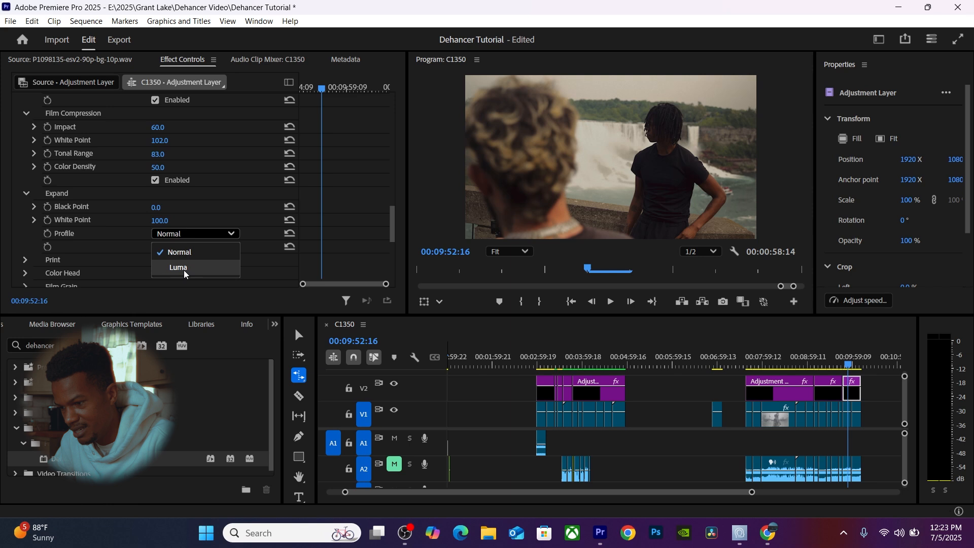
pyautogui.click(127, 240)
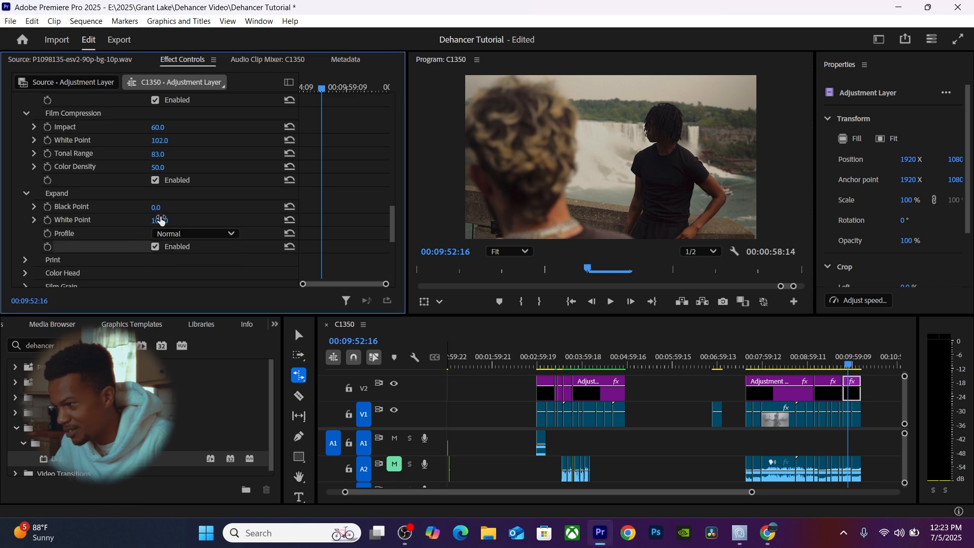
pyautogui.moveTo(161, 221)
pyautogui.mouseDown()
pyautogui.moveTo(144, 221)
pyautogui.moveTo(167, 220)
pyautogui.mouseUp()
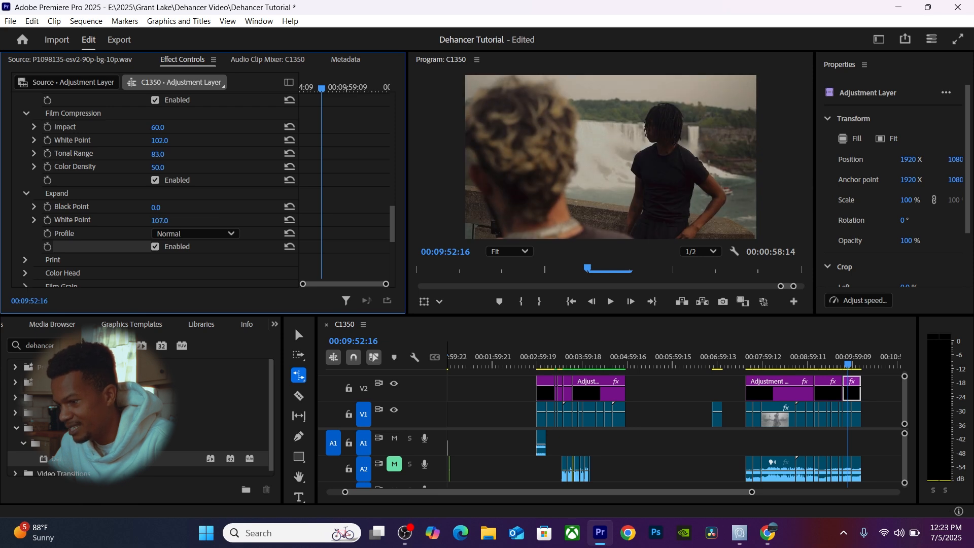
pyautogui.moveTo(163, 221); pyautogui.dragTo(166, 221)
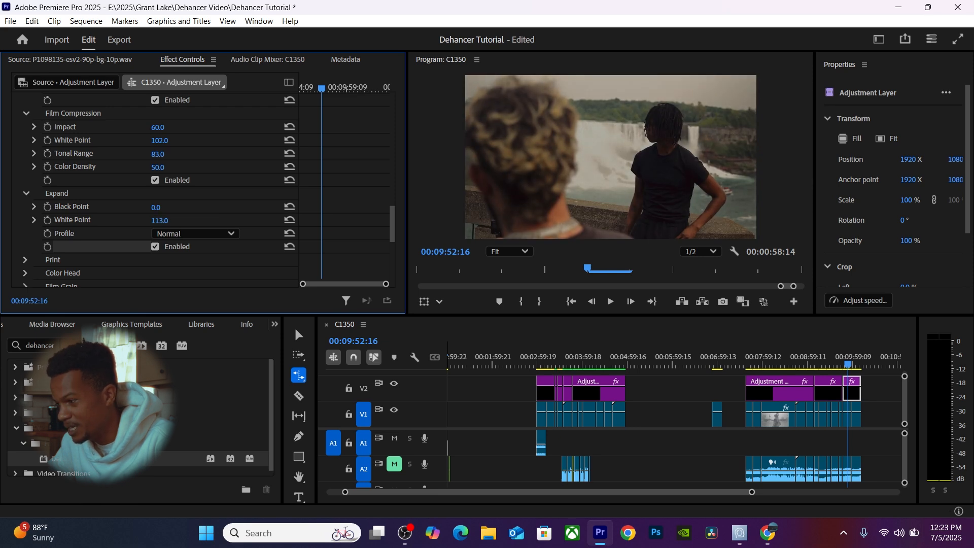
pyautogui.moveTo(160, 221); pyautogui.dragTo(157, 221)
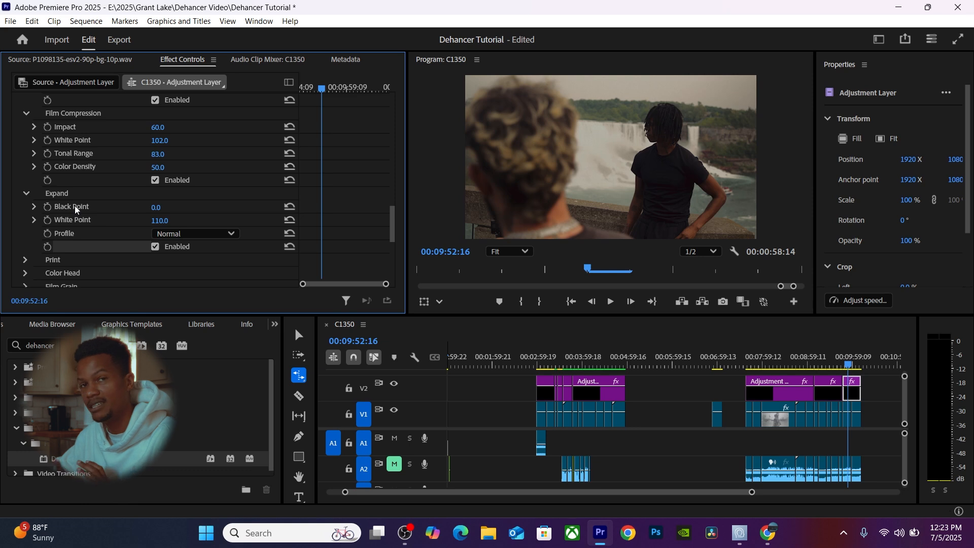
# Turn on the Analogue Range Limiter in the Print settings.
pyautogui.scroll(-3, 75, 206)
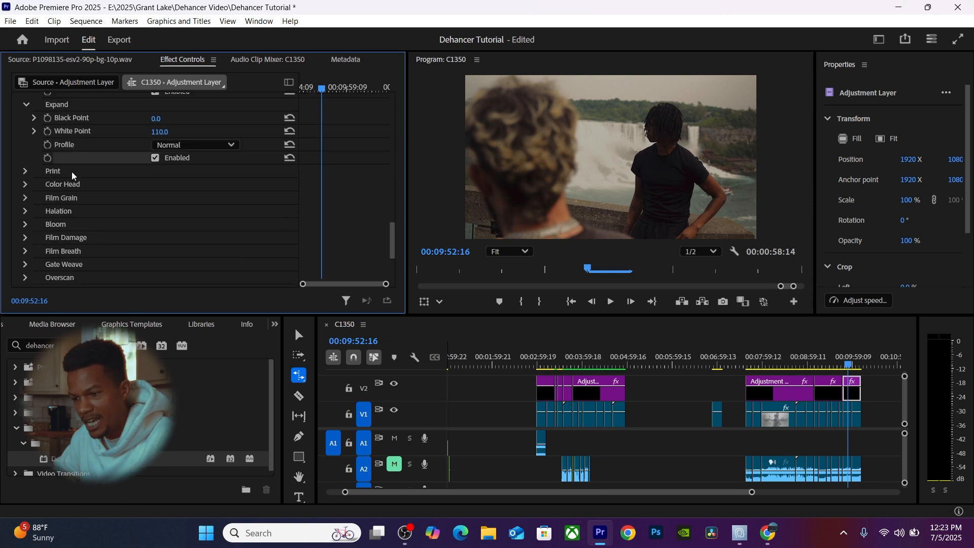
pyautogui.click(24, 171)
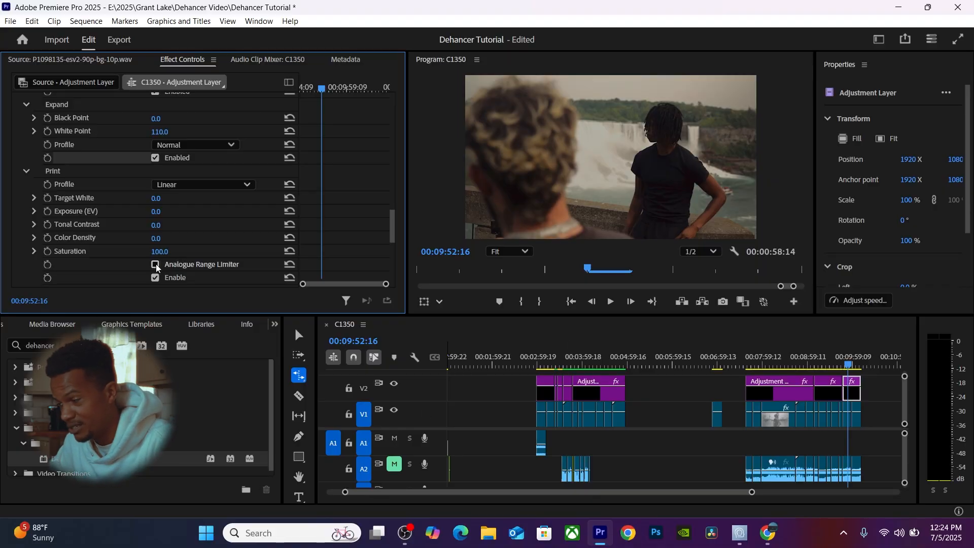
pyautogui.click(155, 265)
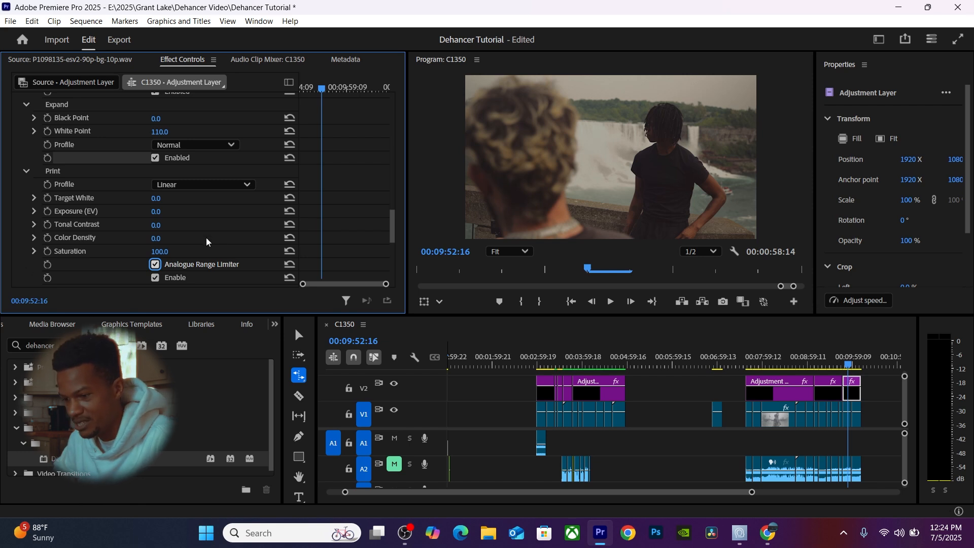
# Try the Cineon Film Log print profile, switch to Kodak Endura Glossy Paper, and check the image in an enlarged preview.
pyautogui.click(189, 186)
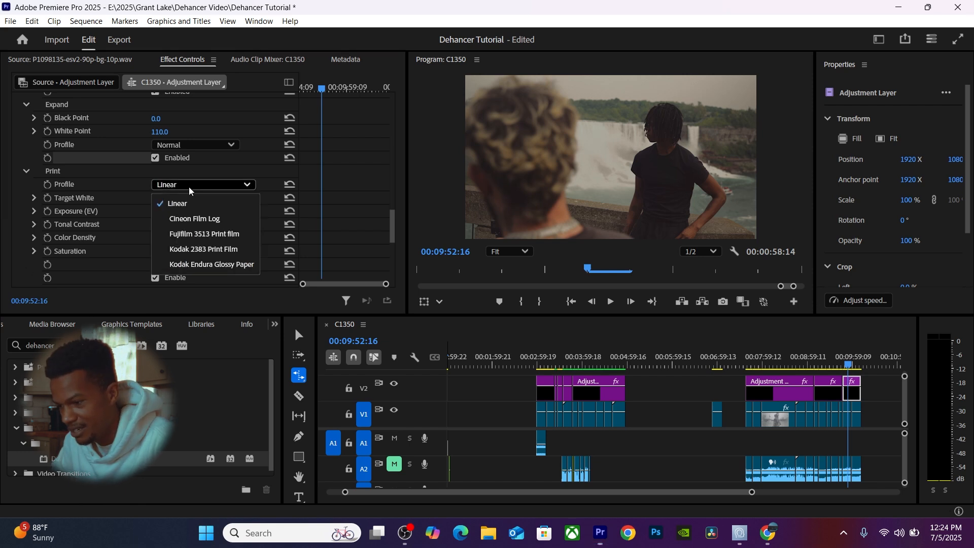
pyautogui.click(190, 219)
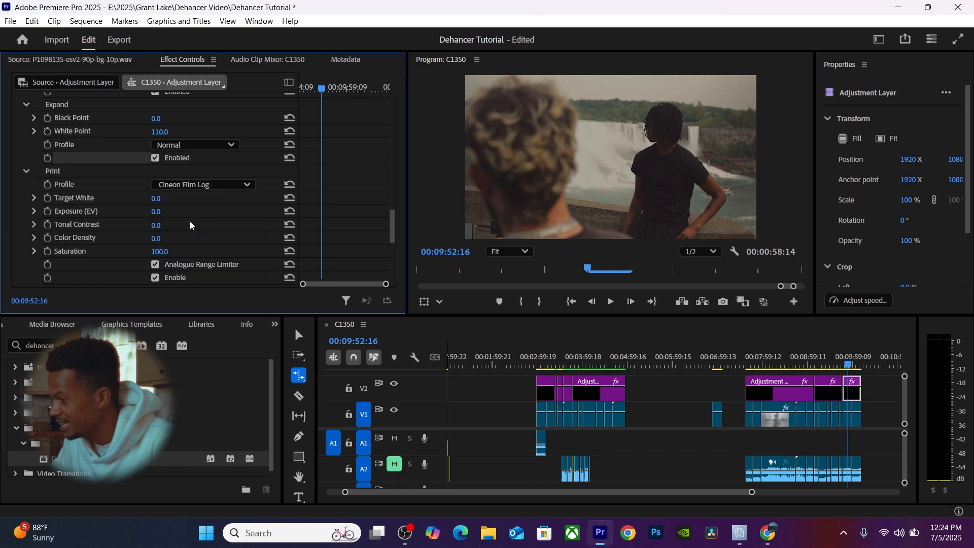
pyautogui.click(201, 185)
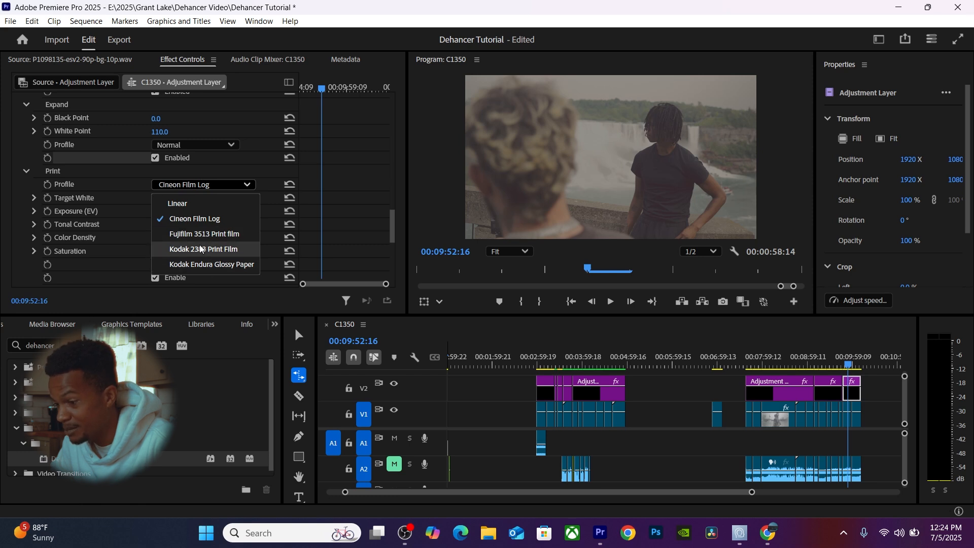
pyautogui.click(212, 264)
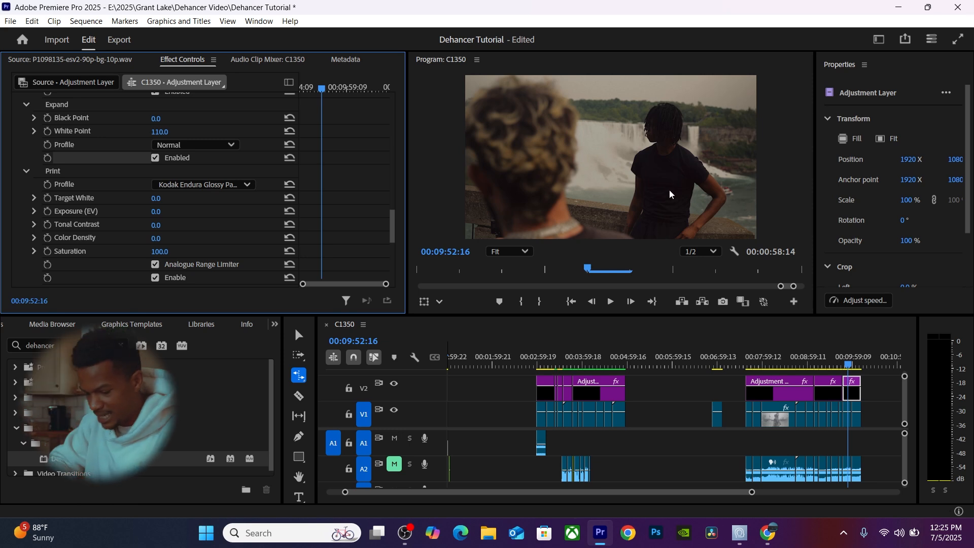
pyautogui.press('`')
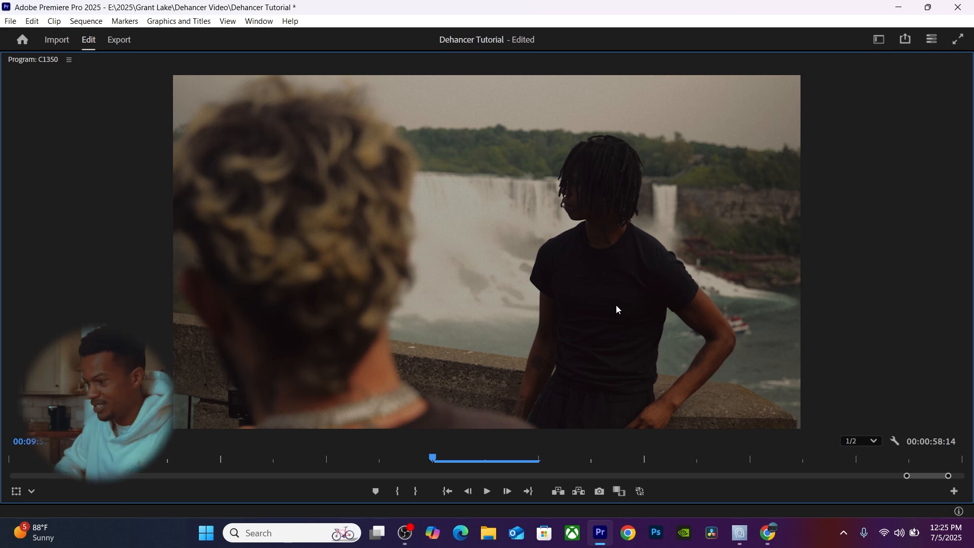
pyautogui.press('`')
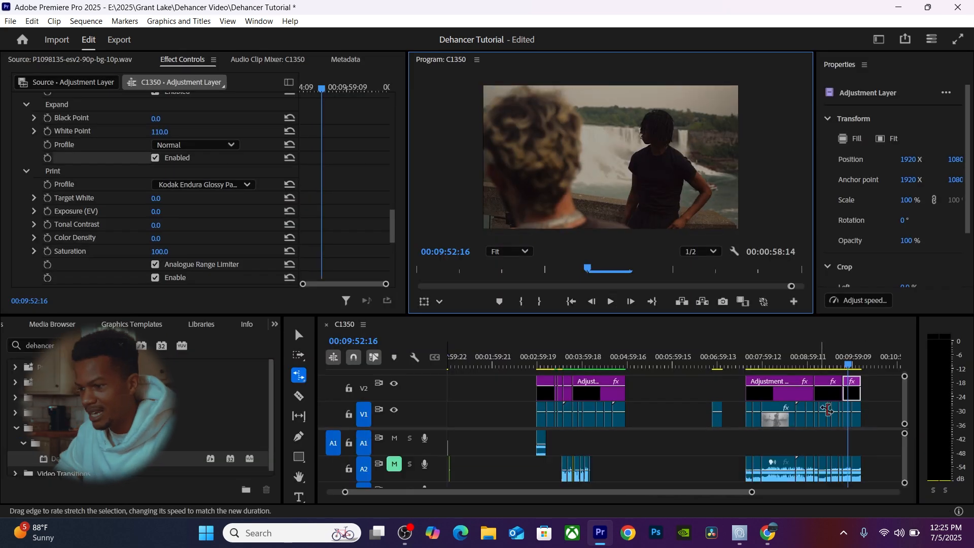
# Set the Black Point in the Expand settings to -8 and check the image in an enlarged preview.
pyautogui.scroll(1, 226, 222)
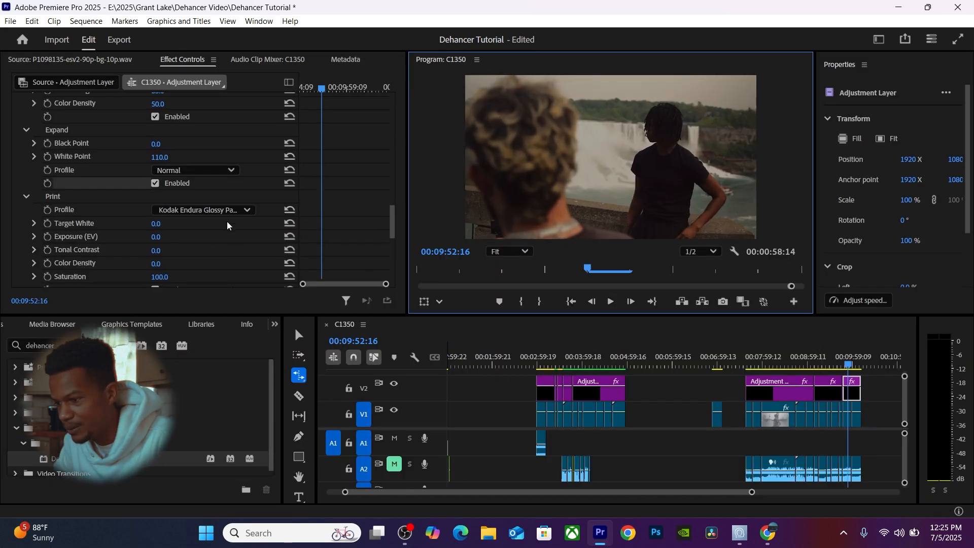
pyautogui.click(156, 144)
pyautogui.moveTo(156, 144); pyautogui.dragTo(153, 144)
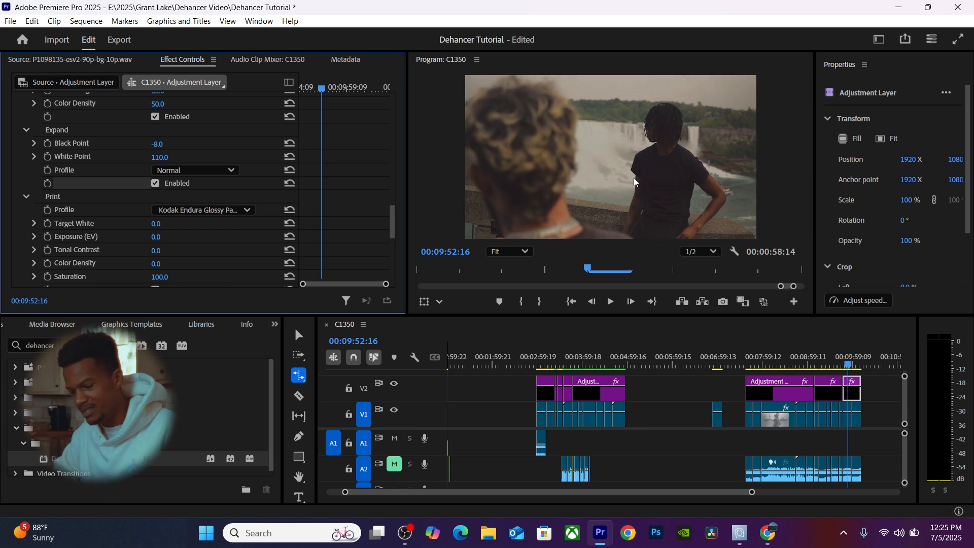
pyautogui.press('`')
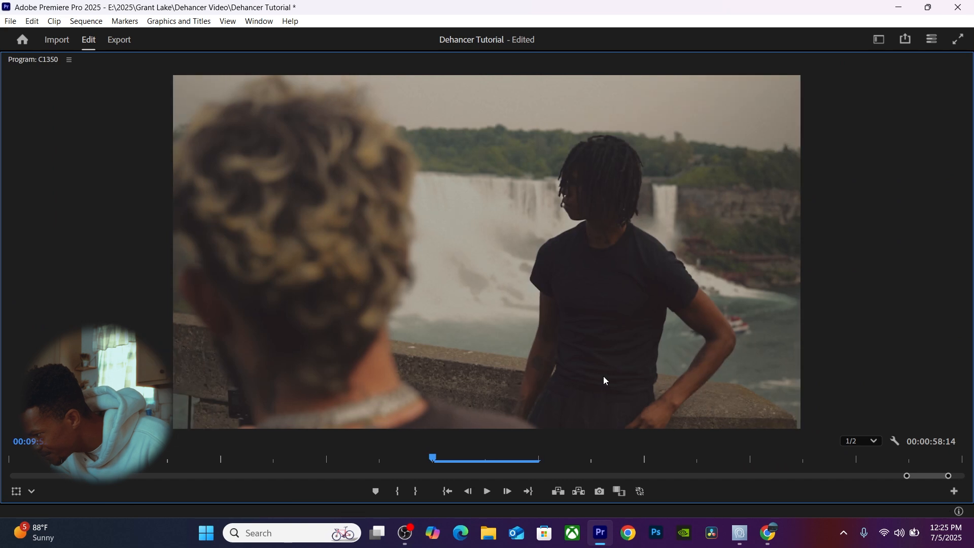
pyautogui.press('`')
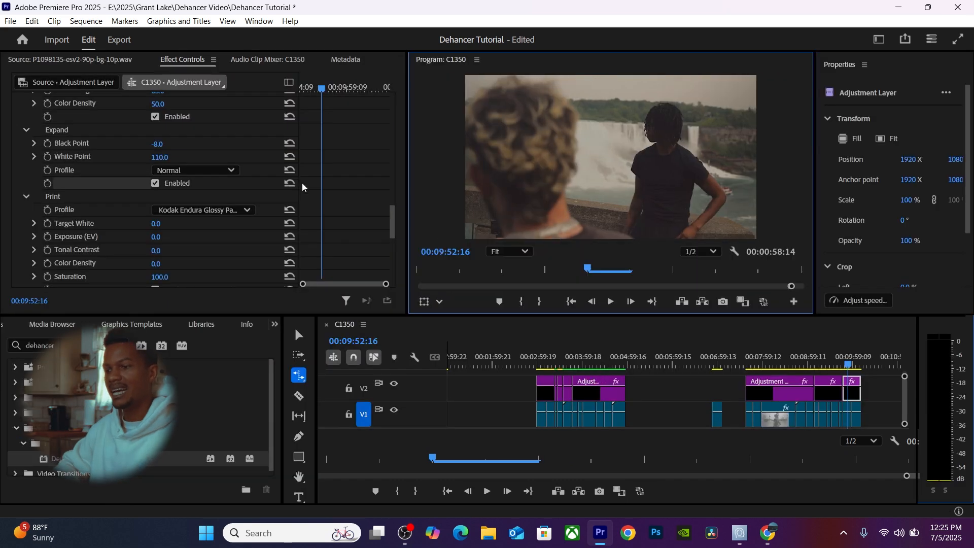
# Set the Film Developer's Contrast Boost to 68 and inspect the image in an enlarged preview.
pyautogui.scroll(5, 101, 209)
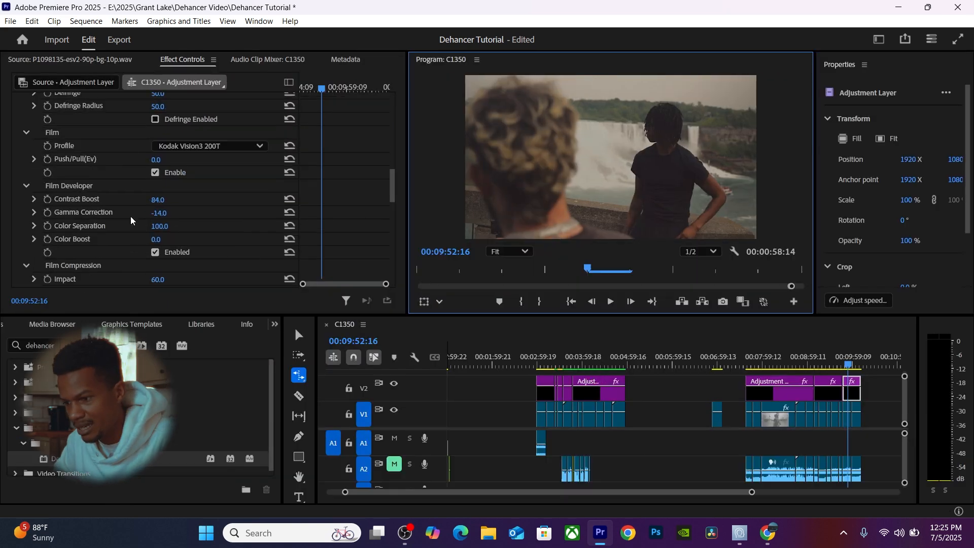
pyautogui.moveTo(158, 201); pyautogui.dragTo(169, 201)
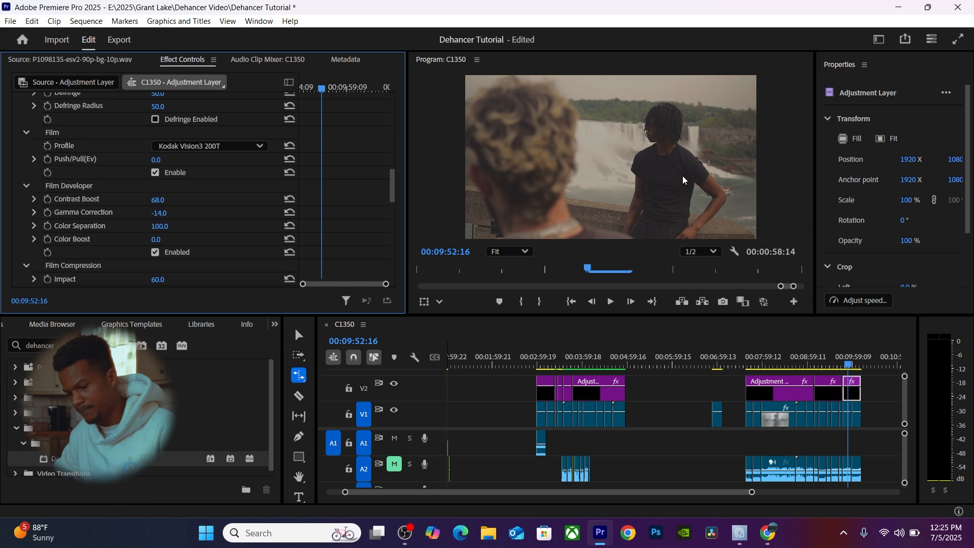
pyautogui.press('`')
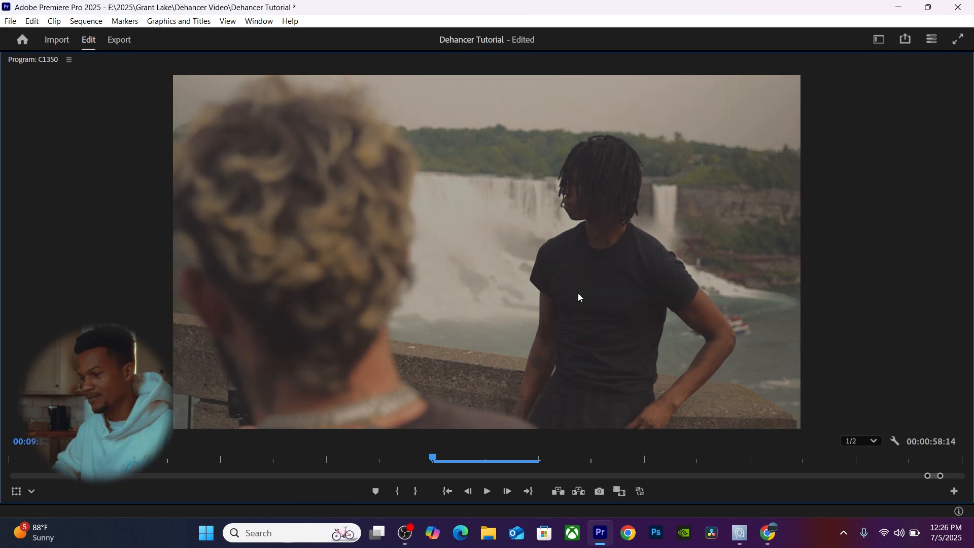
pyautogui.press('`')
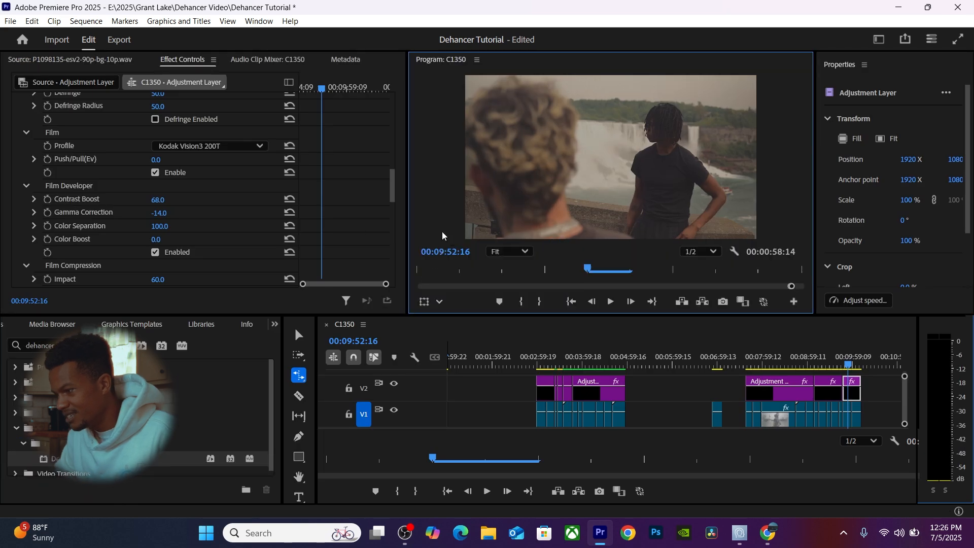
# Try the Kodak 2383 Print Film profile in the Print settings for comparison with Kodak Endura Glossy Paper.
pyautogui.scroll(-3, 217, 236)
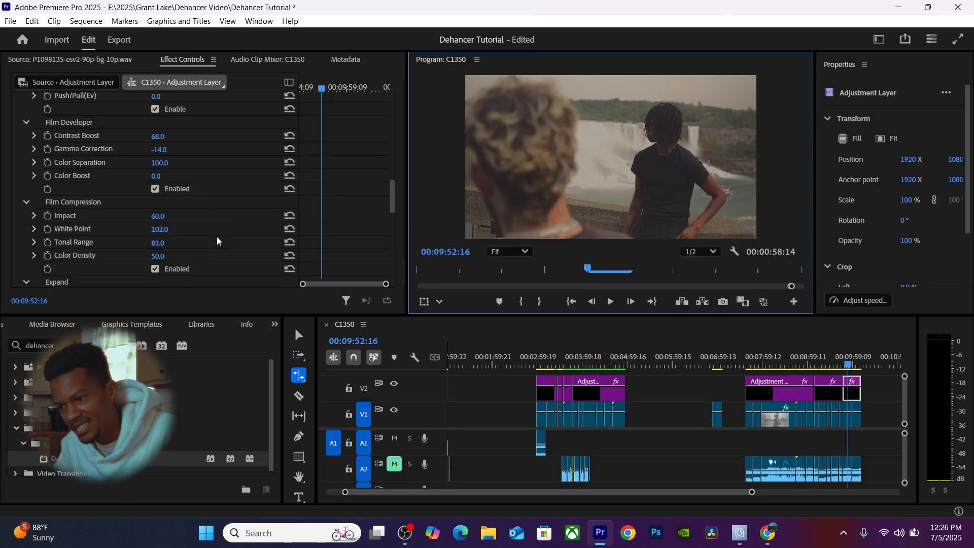
pyautogui.scroll(-6, 217, 236)
pyautogui.click(217, 222)
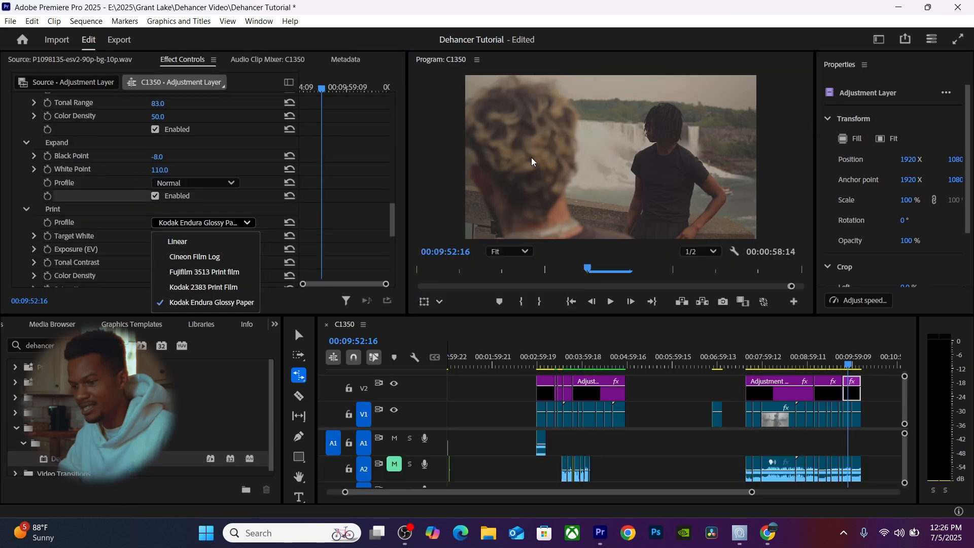
pyautogui.click(210, 287)
# Change the film profile to Kodak Vision3 500T and set the Tonal Contrast in the Print settings to 17.
pyautogui.scroll(6, 214, 205)
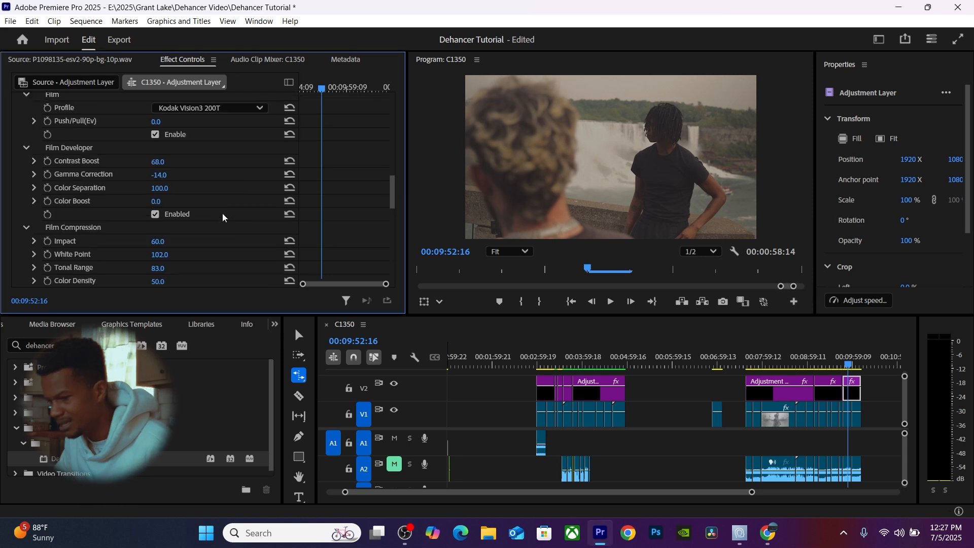
pyautogui.scroll(1, 215, 227)
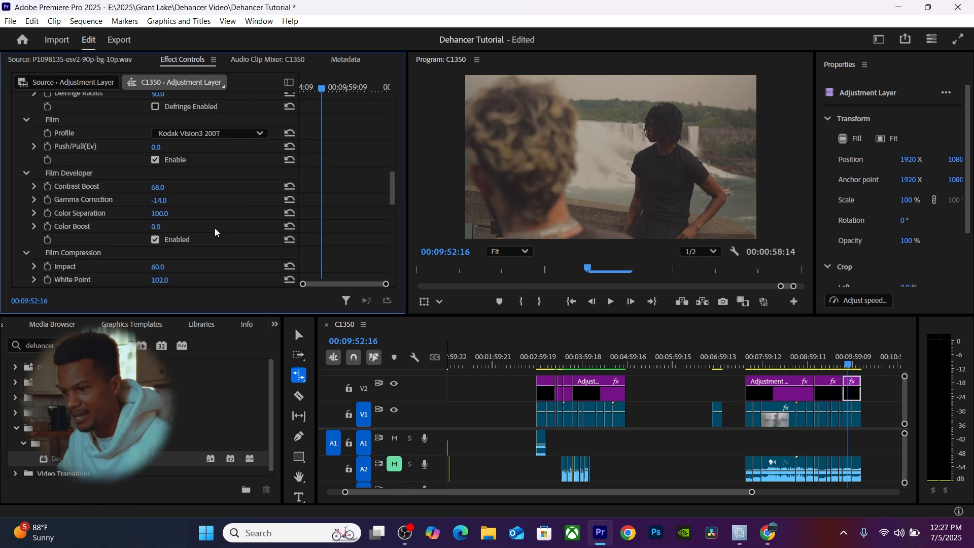
pyautogui.click(223, 135)
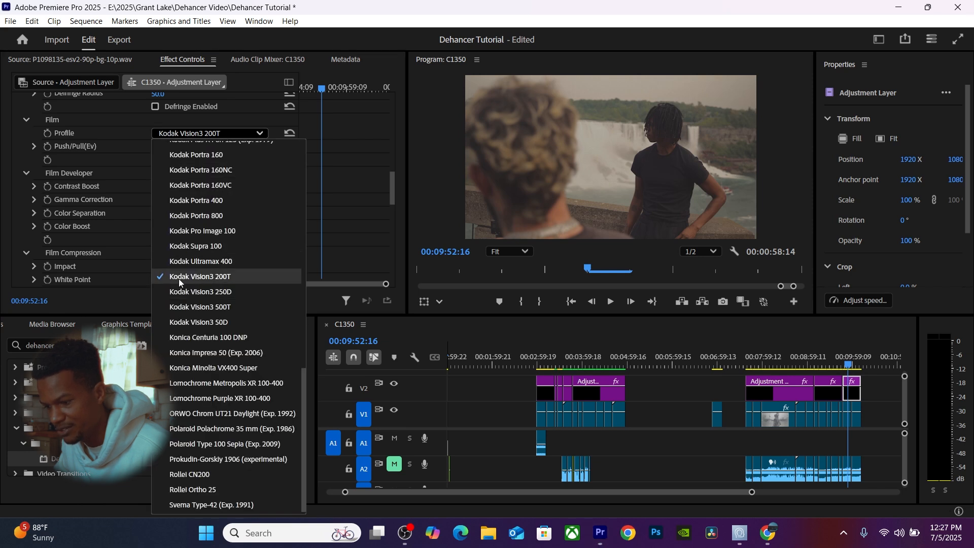
pyautogui.click(209, 307)
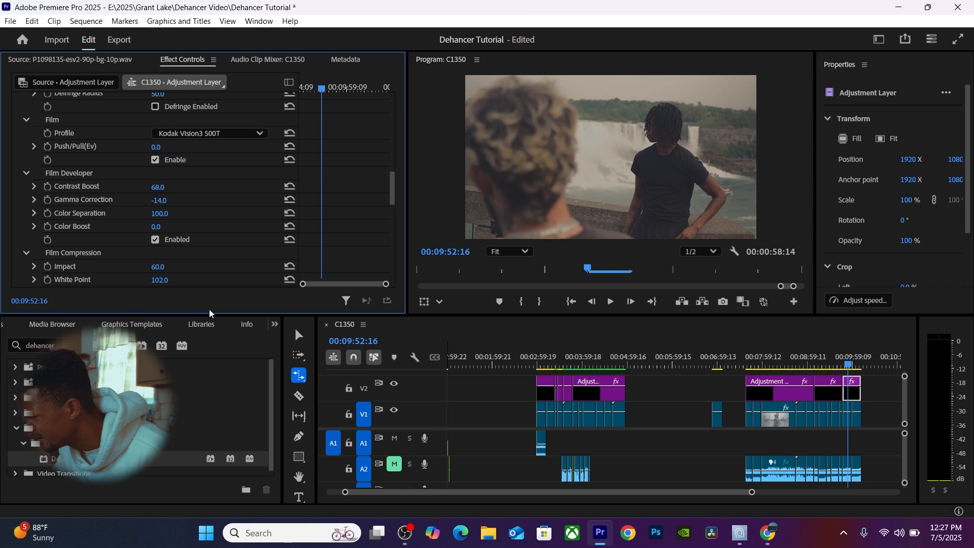
pyautogui.scroll(-4, 203, 203)
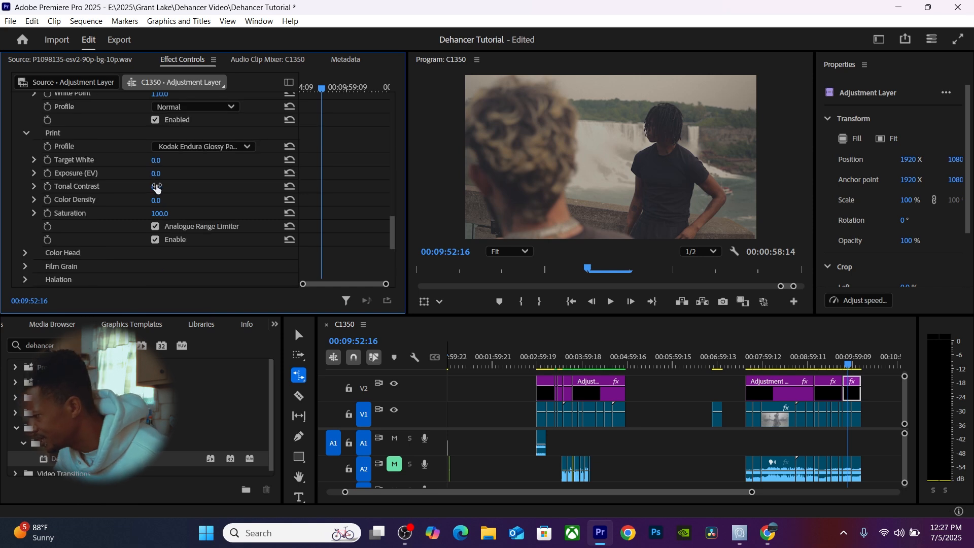
pyautogui.moveTo(155, 187); pyautogui.dragTo(163, 187)
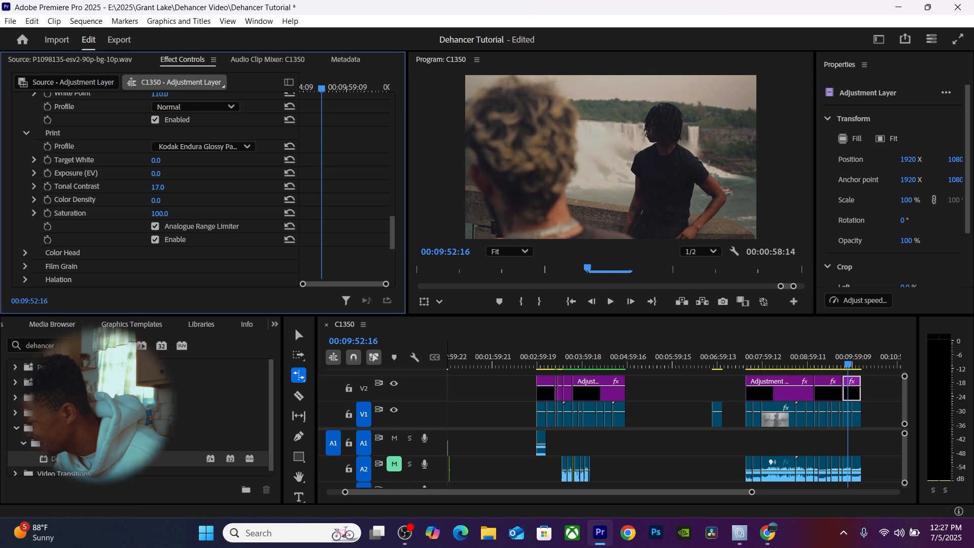
# Expand the Color Head settings and enable the Color Head.
pyautogui.scroll(-2, 222, 191)
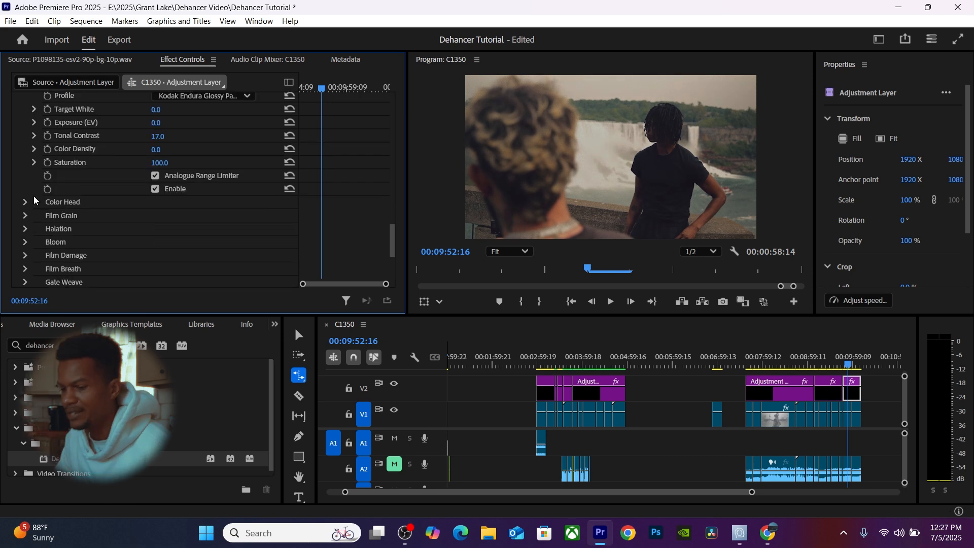
pyautogui.click(25, 201)
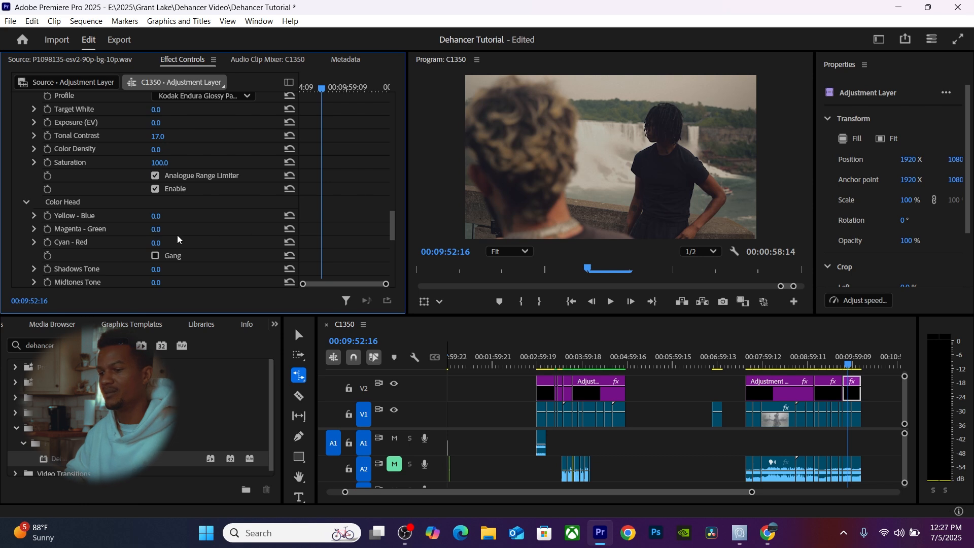
pyautogui.scroll(-4, 178, 236)
pyautogui.scroll(1, 203, 224)
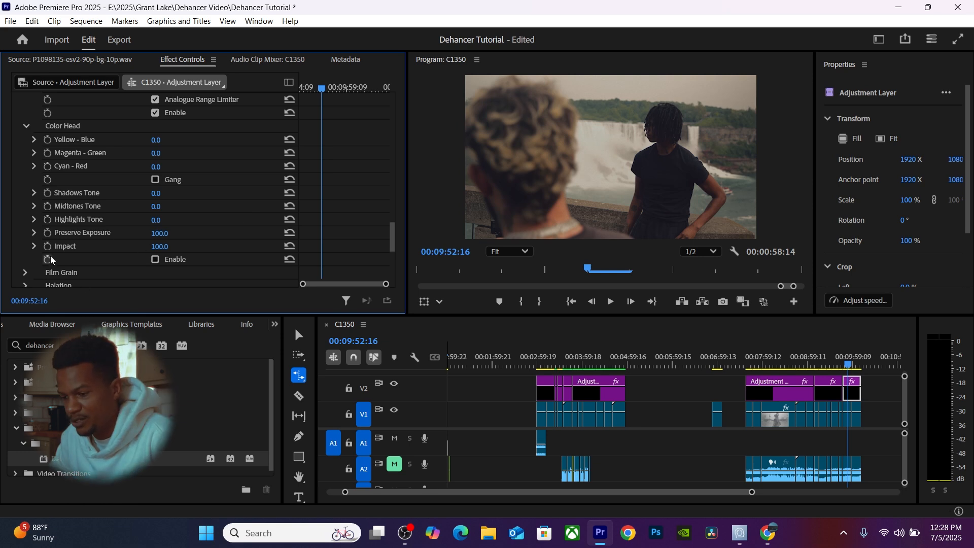
pyautogui.click(155, 260)
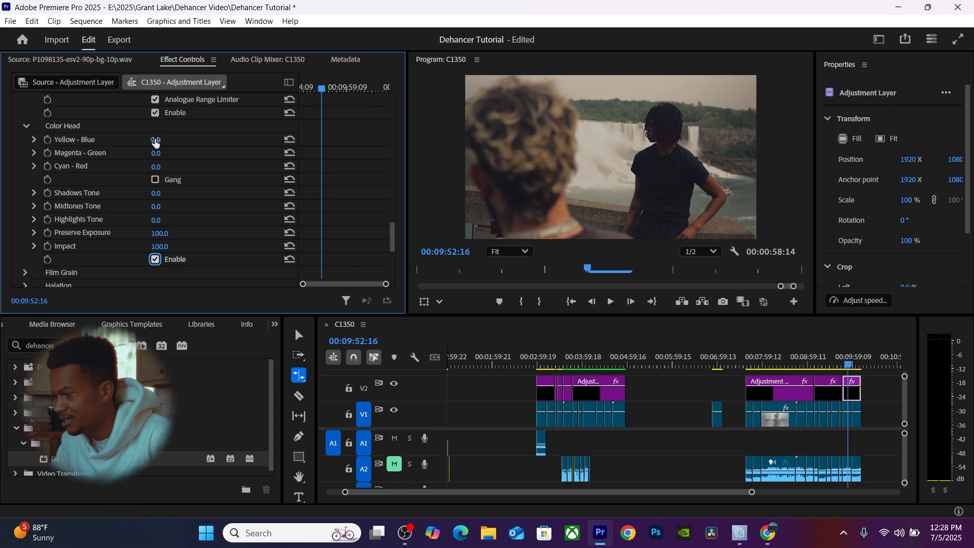
# Try Yellow - Blue shifts of -30 and -50 and a shift towards blue in the Color Head, then undo them.
pyautogui.moveTo(156, 141); pyautogui.dragTo(150, 141)
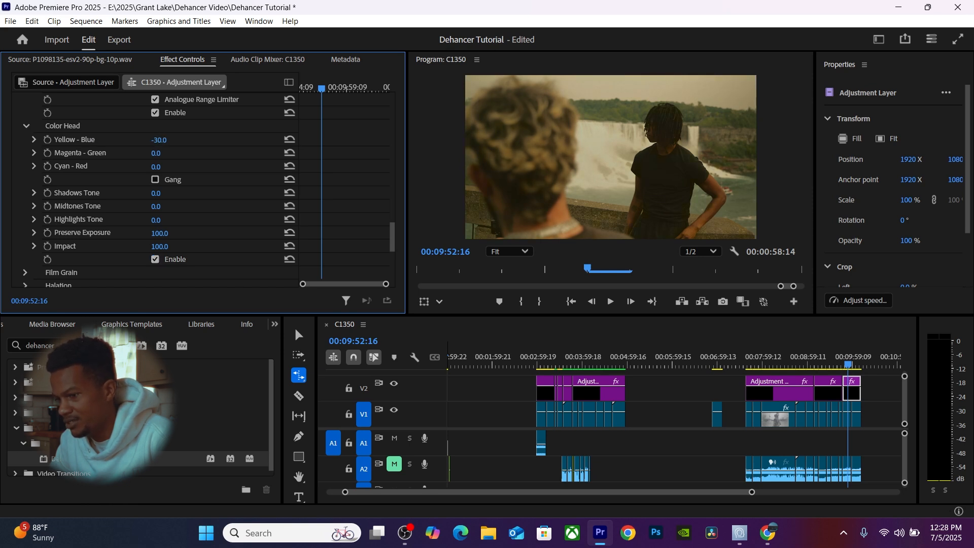
pyautogui.moveTo(150, 140); pyautogui.dragTo(148, 140)
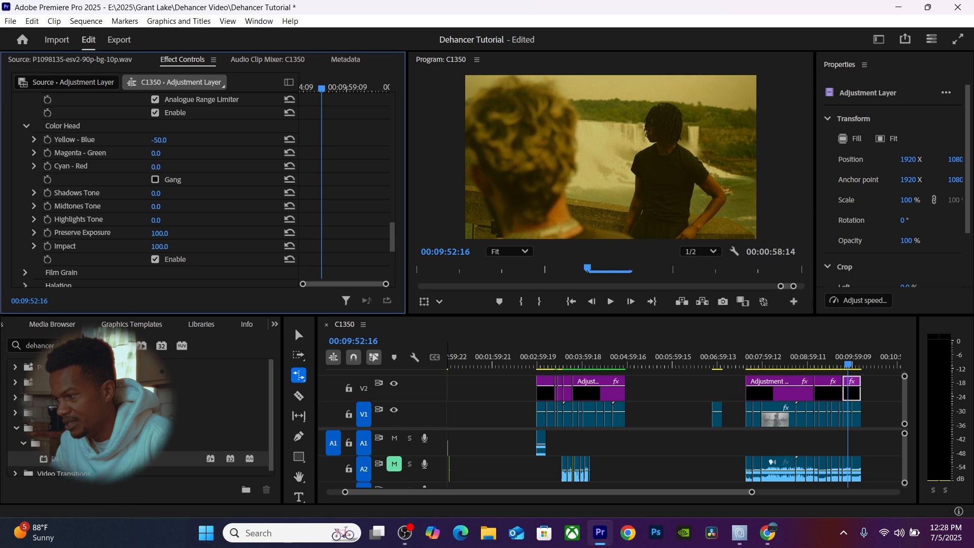
pyautogui.moveTo(153, 141); pyautogui.dragTo(169, 140)
pyautogui.hotkey('ctrl', 'z')
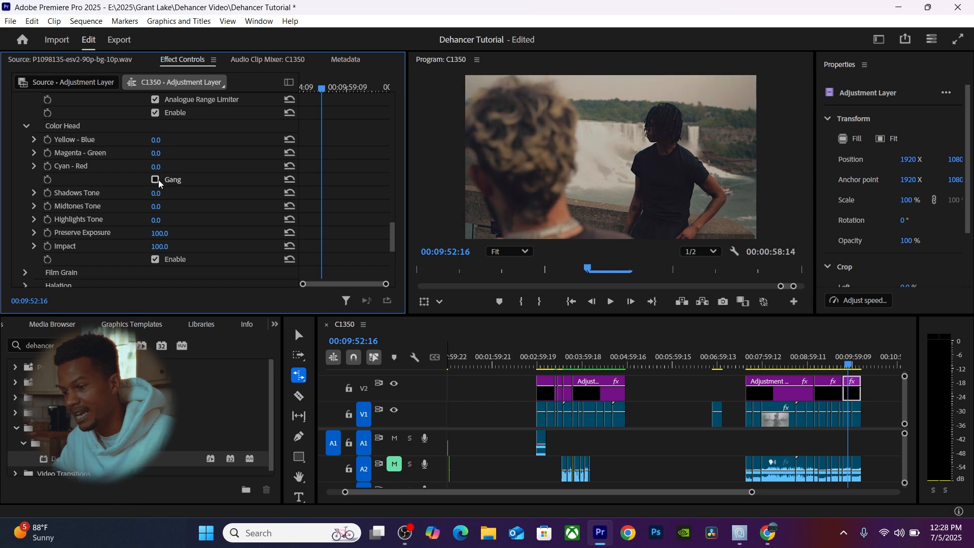
# Try ganging the Color Head color channels with a shared value of 48, undo the shift and turn Gang off.
pyautogui.click(154, 180)
pyautogui.moveTo(154, 157); pyautogui.dragTo(169, 155)
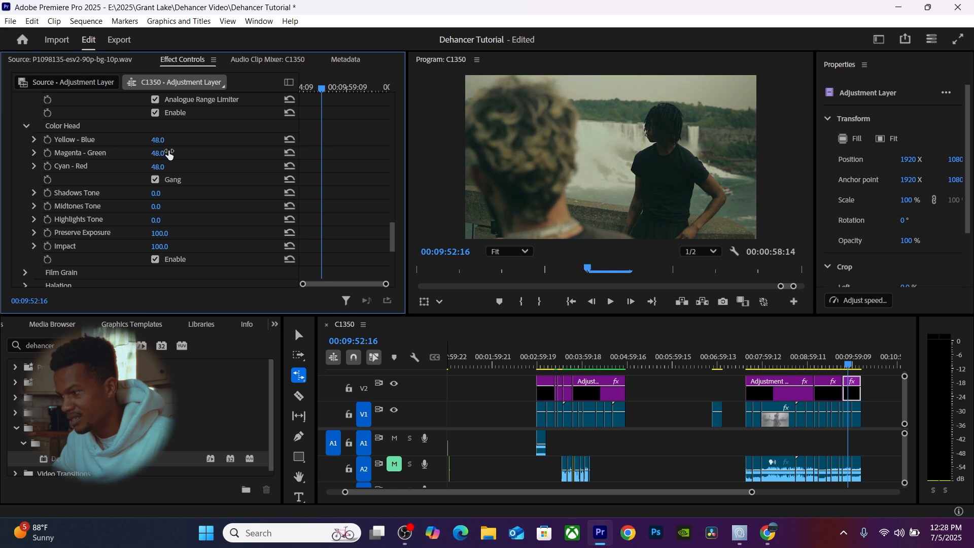
pyautogui.hotkey('ctrl', 'z')
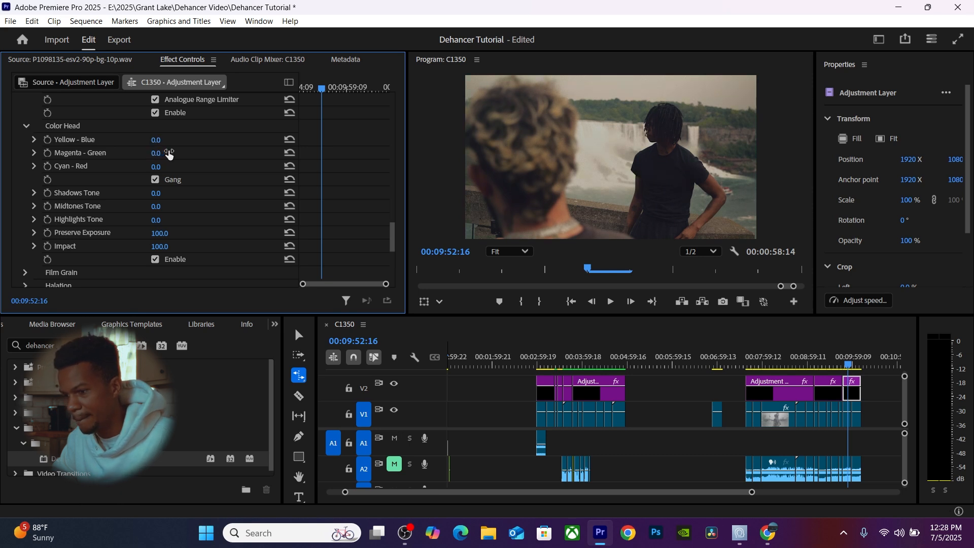
pyautogui.click(156, 180)
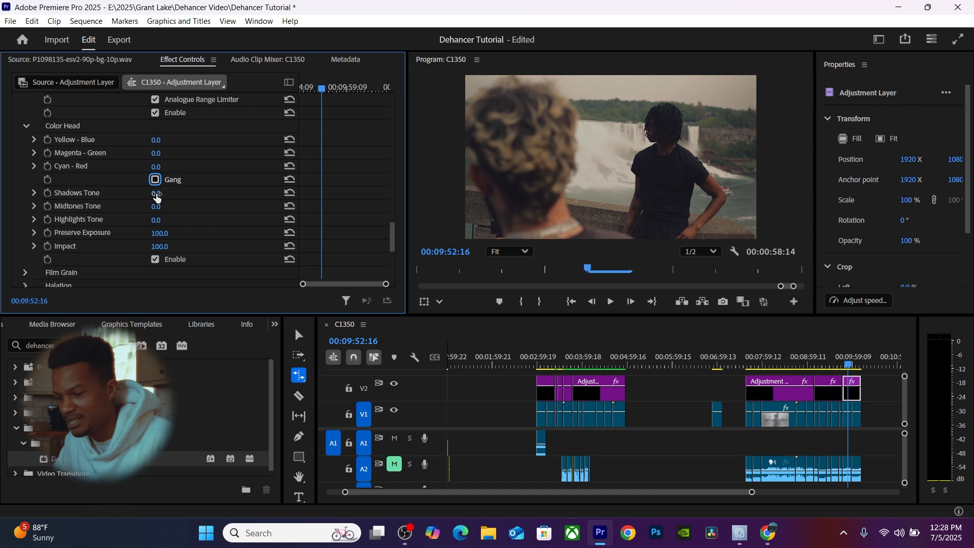
# Try a Shadows Tone of 100 and a raised Midtones Tone in the Color Head, undoing each change.
pyautogui.moveTo(157, 198)
pyautogui.mouseDown()
pyautogui.moveTo(137, 198)
pyautogui.moveTo(152, 198)
pyautogui.mouseUp()
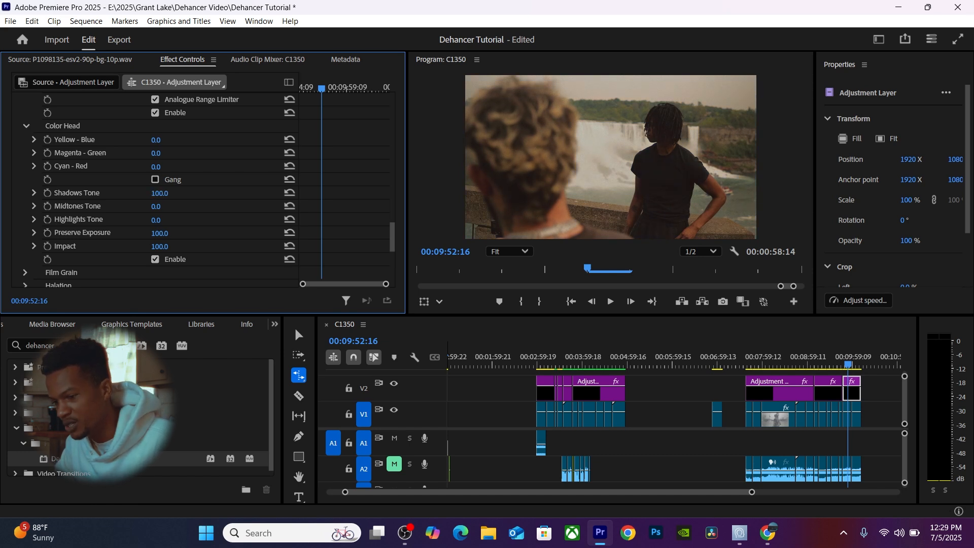
pyautogui.hotkey('ctrl', 'z')
pyautogui.moveTo(156, 209); pyautogui.dragTo(207, 209)
pyautogui.hotkey('ctrl', 'z')
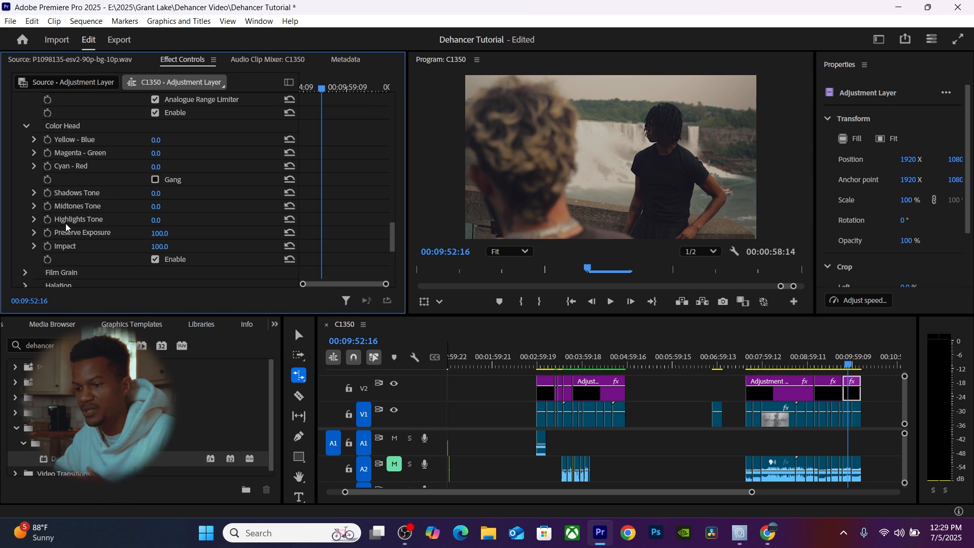
# Set the Halation profile to 35 mm / Super 35 No Rem..., inspect it in an enlarged preview and disable Halation.
pyautogui.scroll(-3, 66, 195)
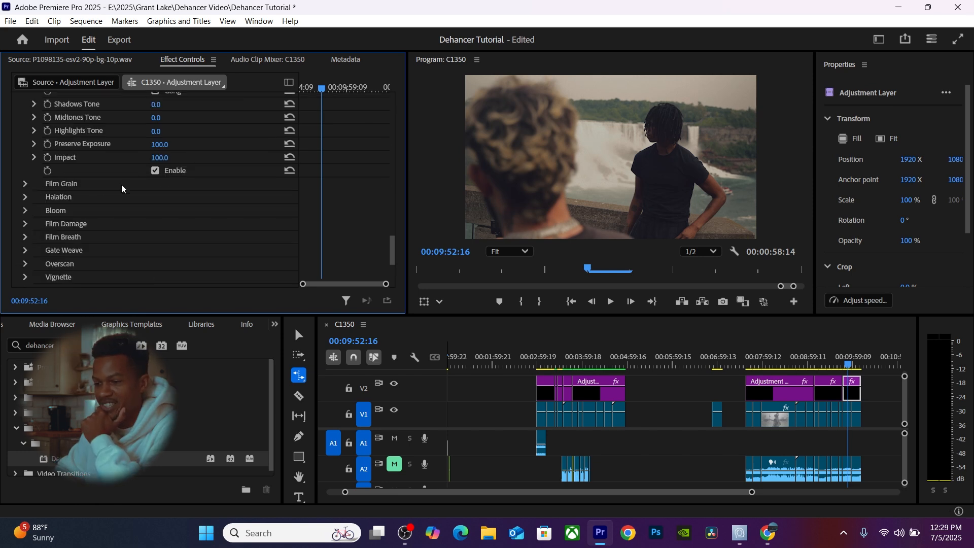
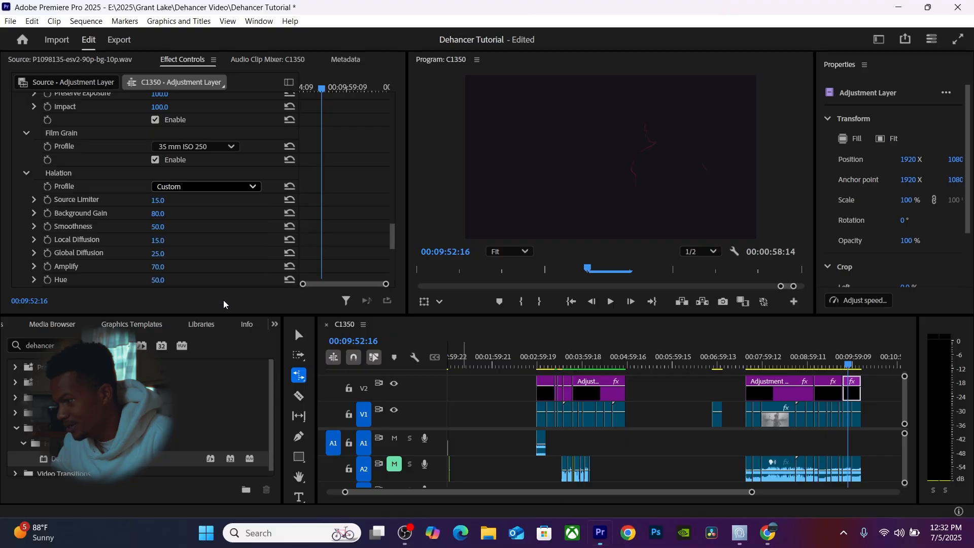
pyautogui.click(224, 304)
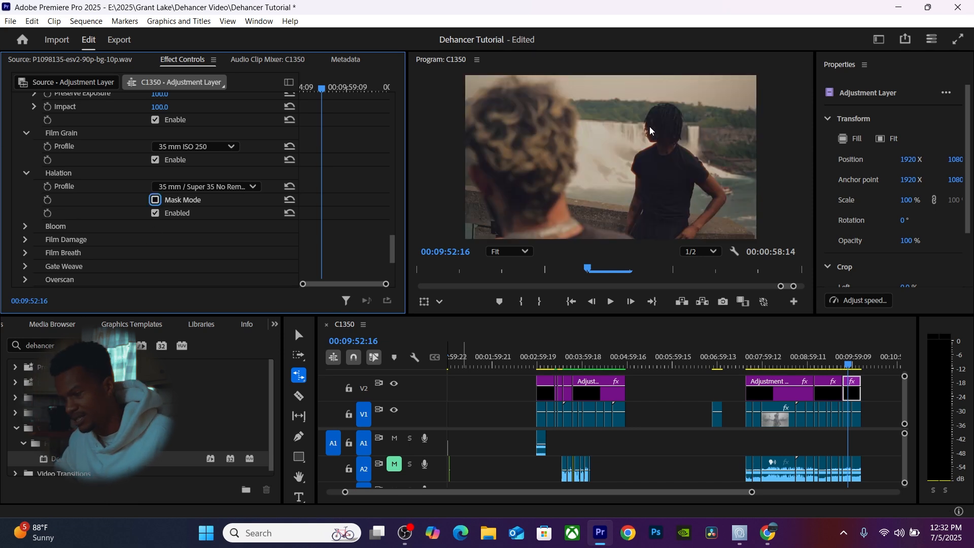
pyautogui.press('`')
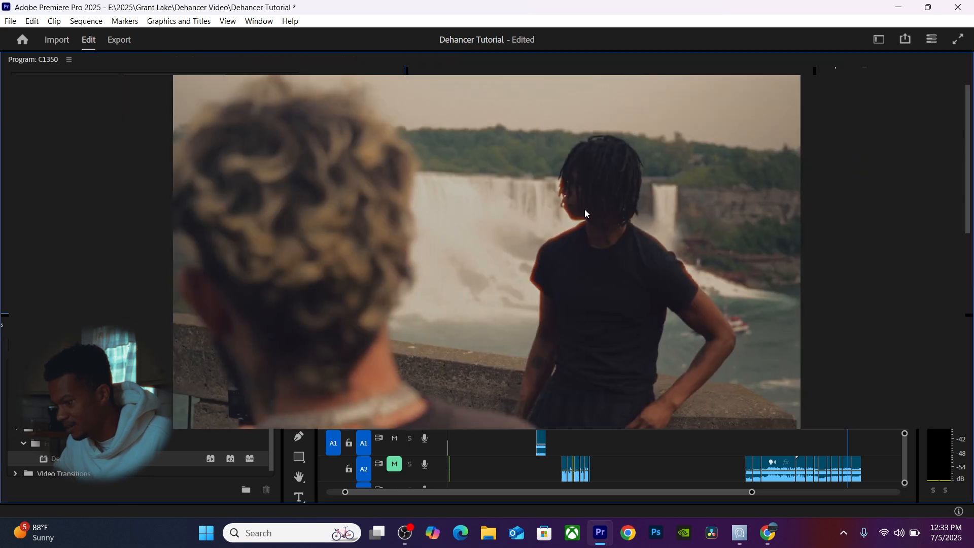
pyautogui.press('`')
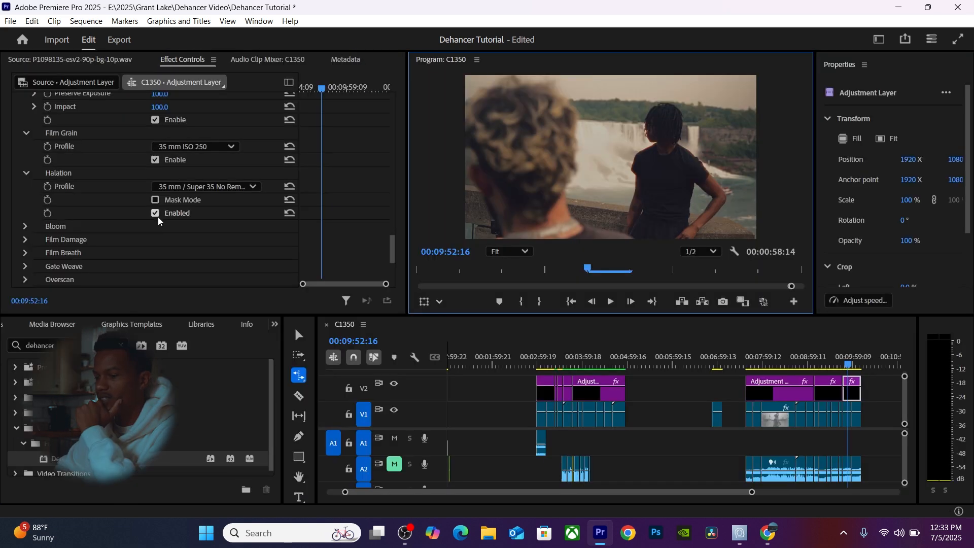
pyautogui.click(155, 214)
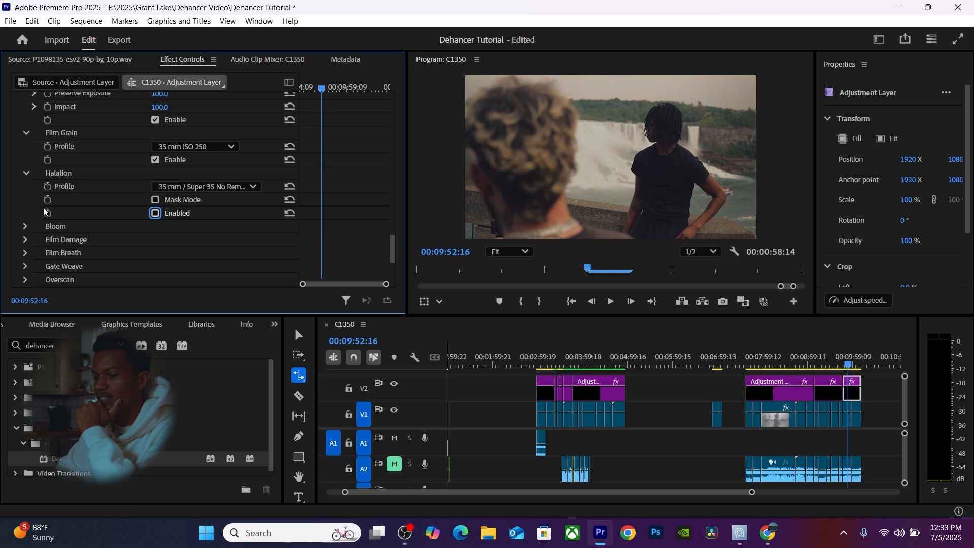
# Expand the Bloom settings and enable Bloom with its Mask Mode on.
pyautogui.click(25, 227)
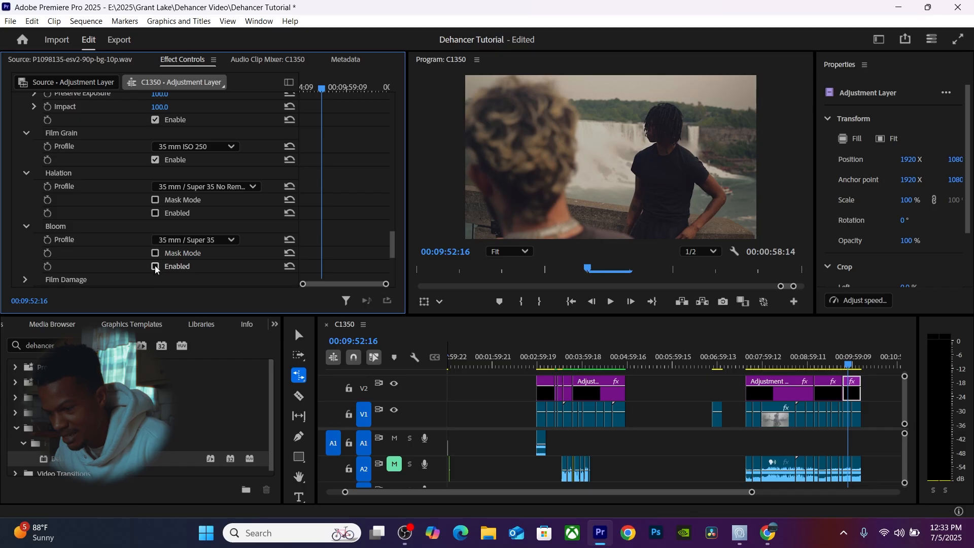
pyautogui.click(155, 267)
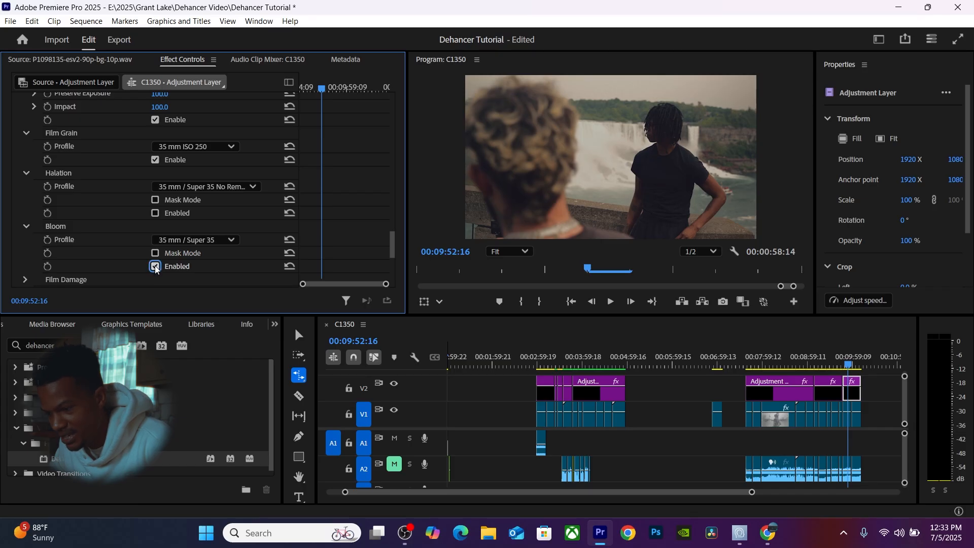
pyautogui.click(156, 253)
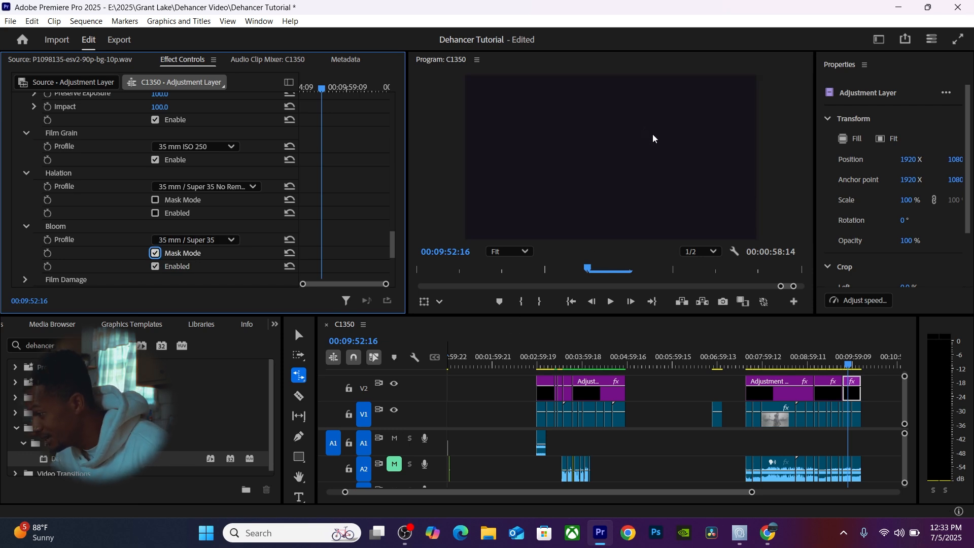
# Compare the 16 mm / Super 16, 8 mm / Super 8 and 65 mm / 70 mm Bloom profiles and choose 16 mm / Super 16.
pyautogui.click(188, 240)
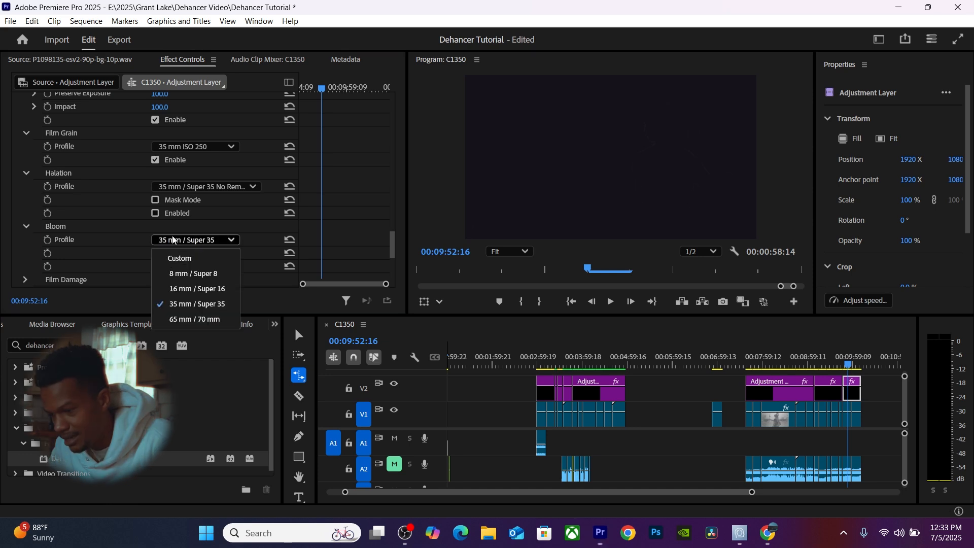
pyautogui.click(176, 289)
pyautogui.click(213, 239)
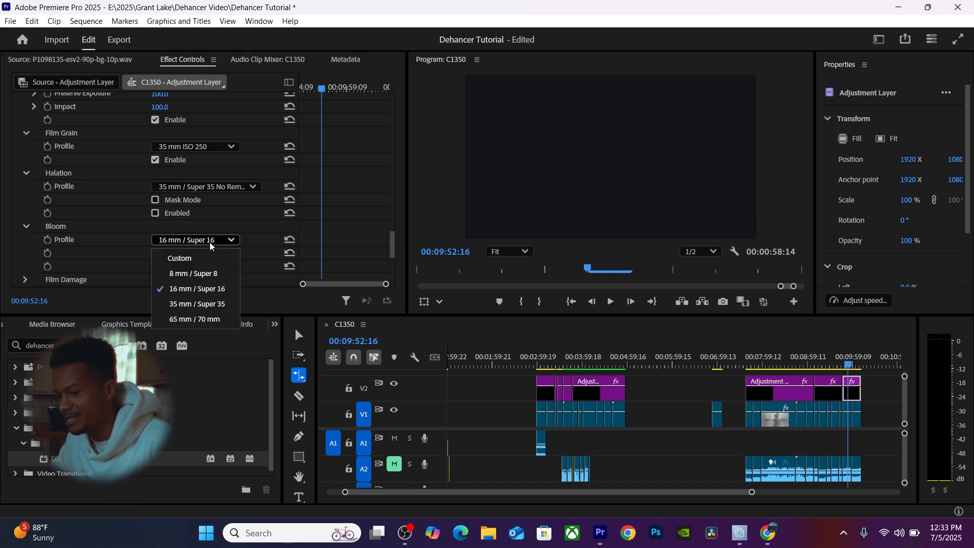
pyautogui.click(201, 274)
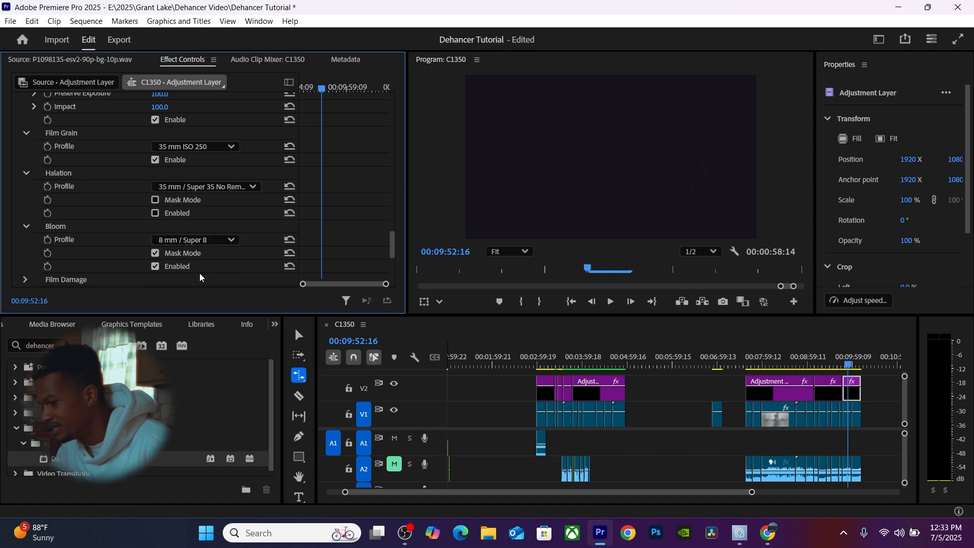
pyautogui.click(222, 244)
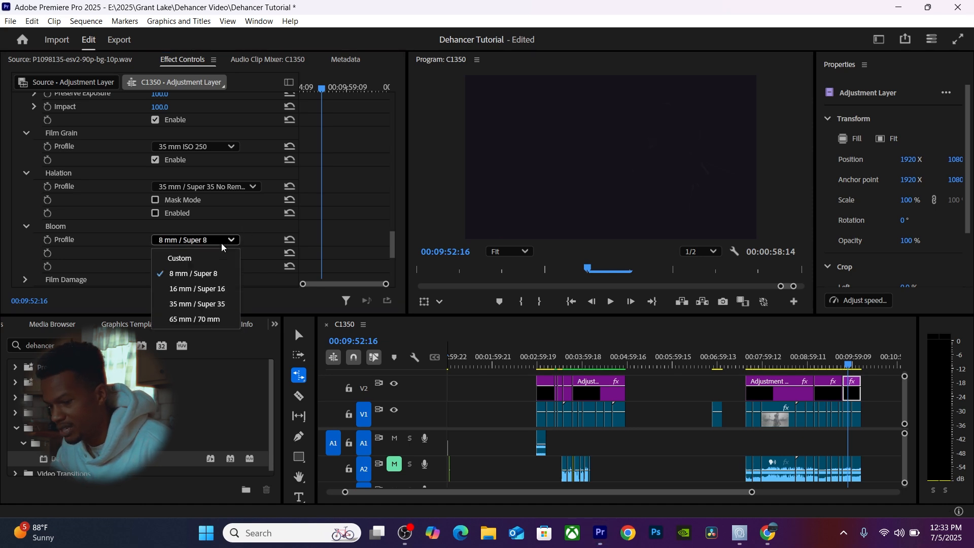
pyautogui.click(197, 320)
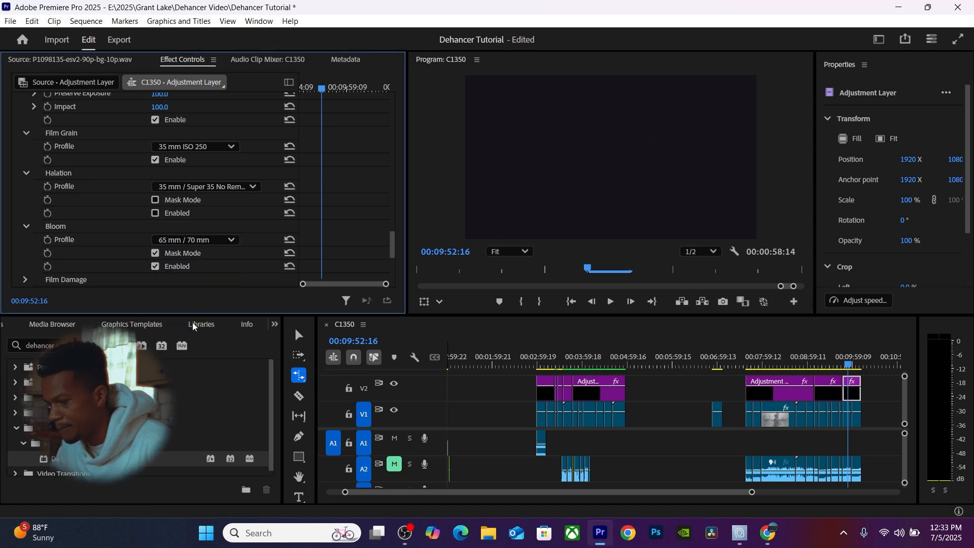
pyautogui.click(210, 244)
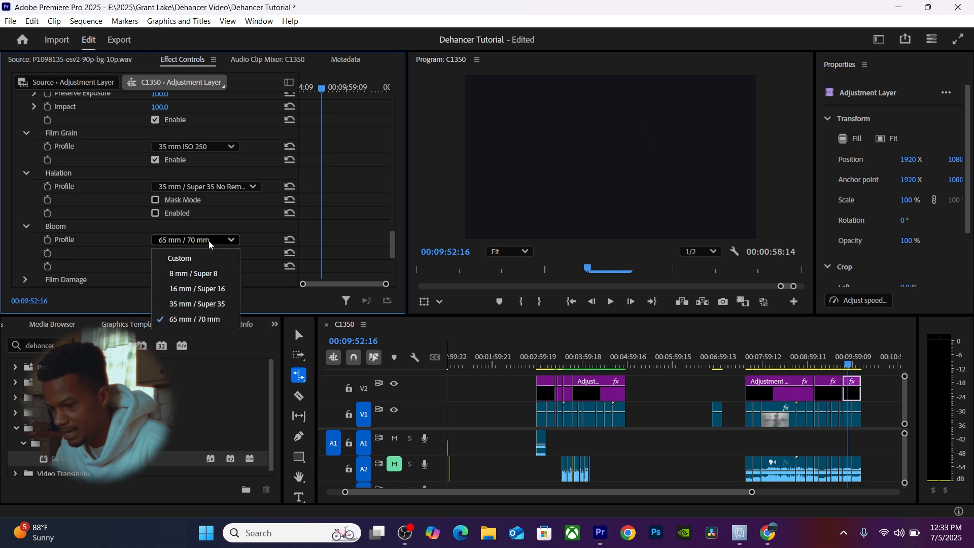
pyautogui.click(197, 288)
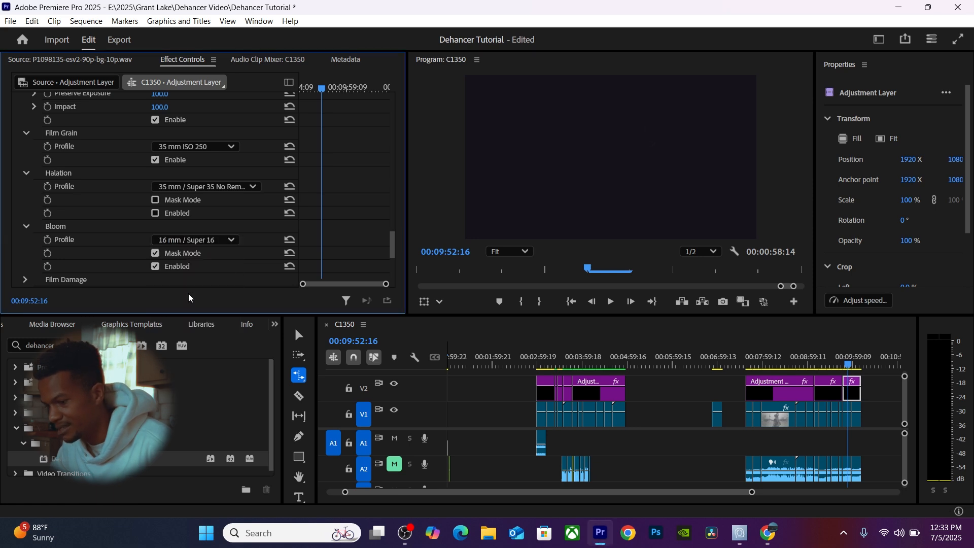
# Turn off Bloom's Mask Mode and inspect the image in an enlarged preview.
pyautogui.click(155, 253)
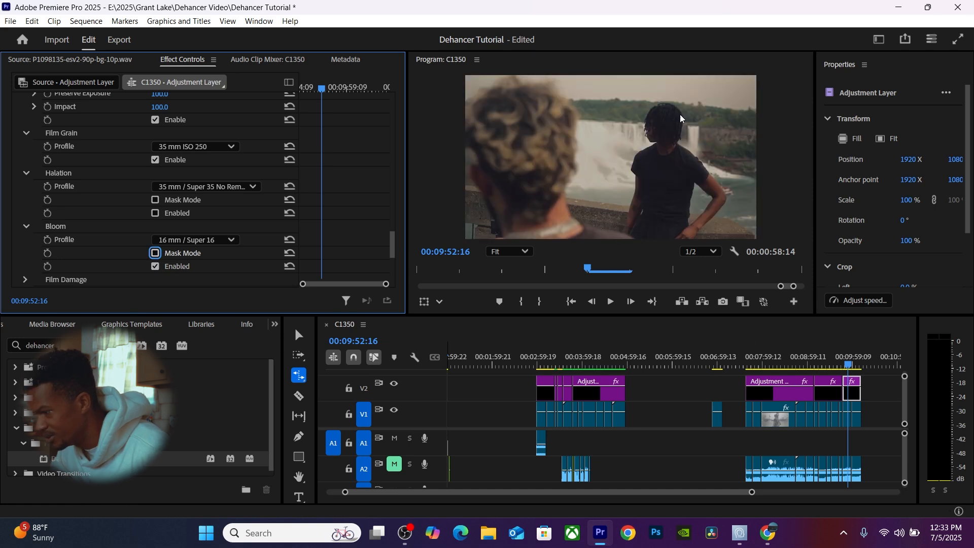
pyautogui.press('`')
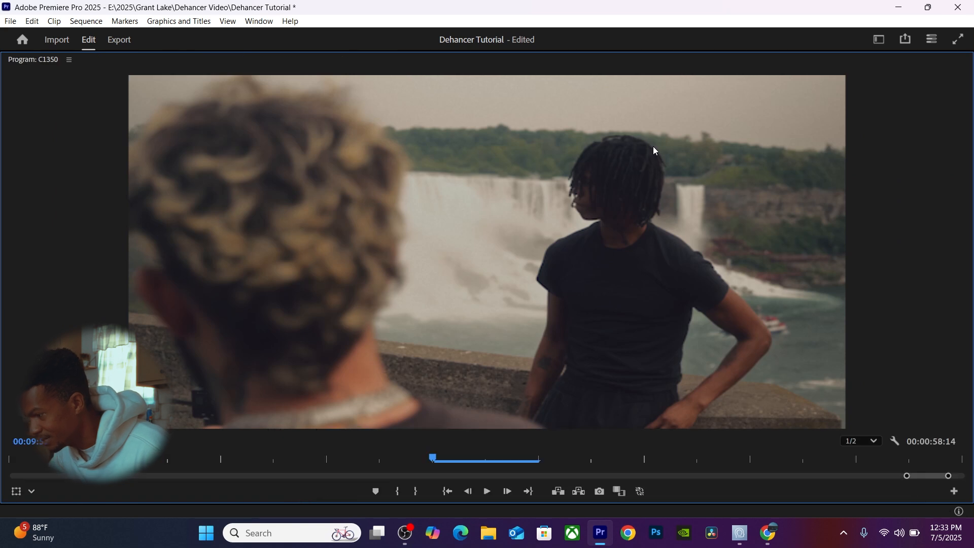
pyautogui.press('`')
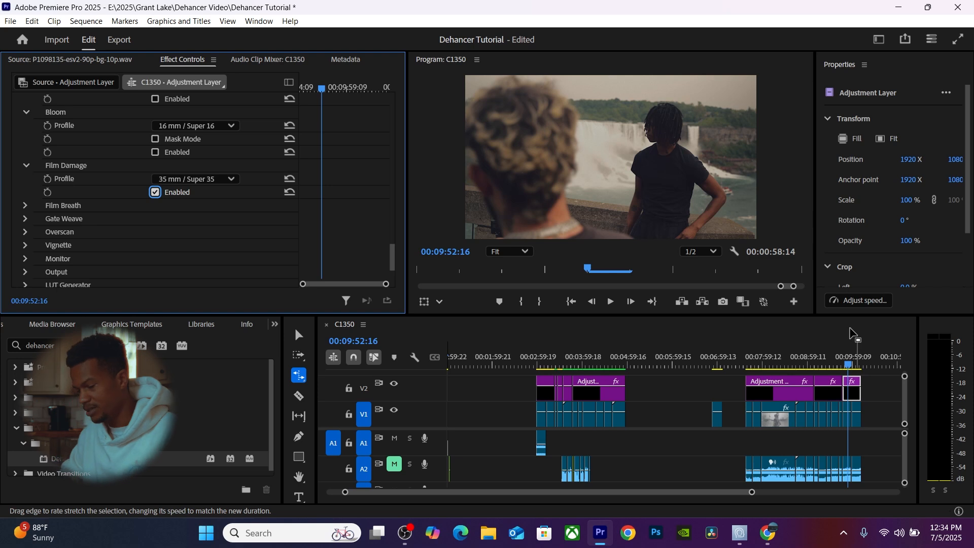
# Switch to the Selection tool and play the clip in an enlarged preview to examine the 35 mm / Super 35 Film Damage.
pyautogui.click(852, 334)
pyautogui.press('v')
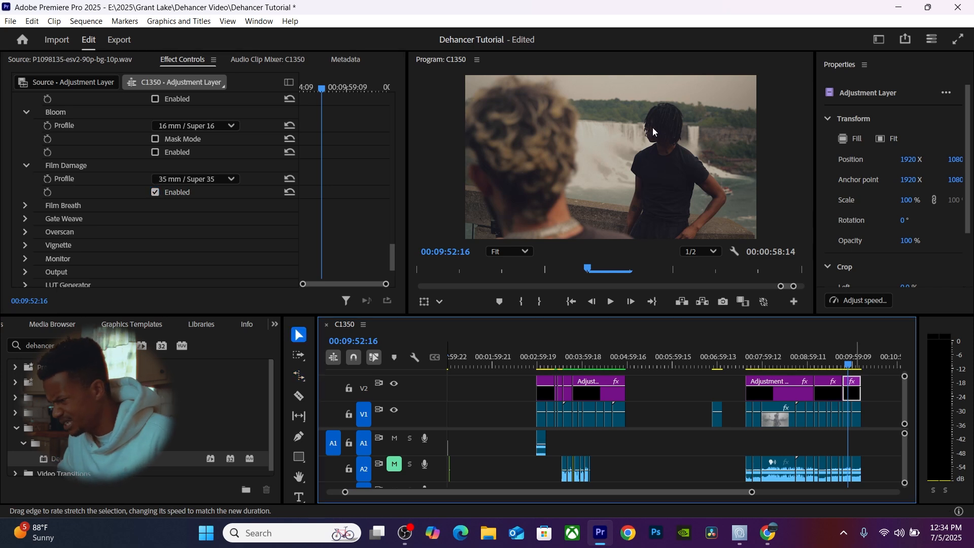
pyautogui.press('`')
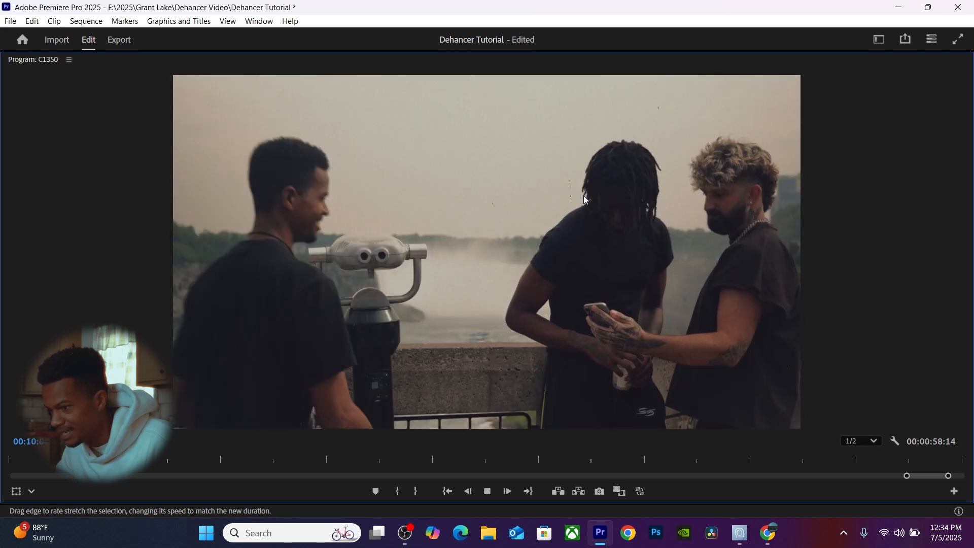
pyautogui.press('space')
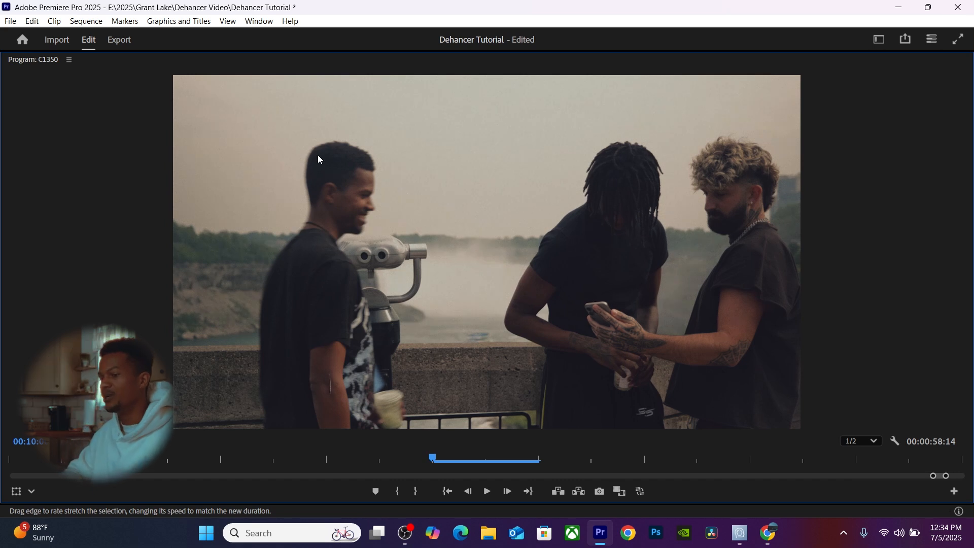
pyautogui.press('`')
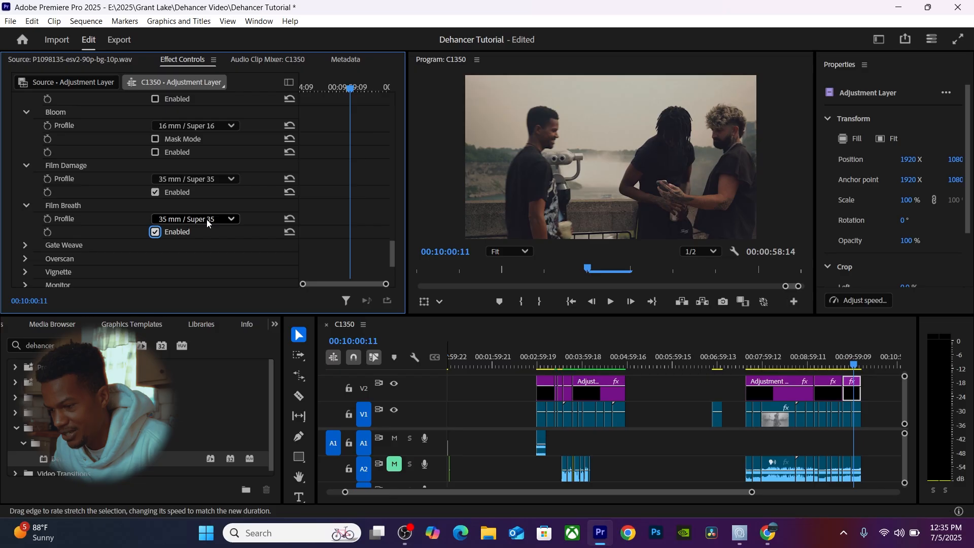
# Keep the 35 mm / Super 35 Film Breath profile, disable Film Damage and play the clip from an earlier point.
pyautogui.click(206, 220)
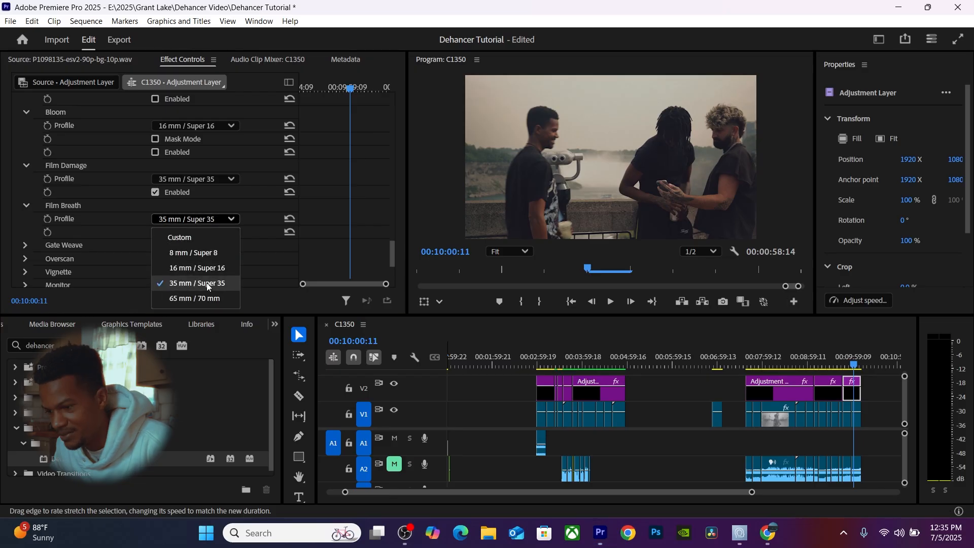
pyautogui.click(118, 221)
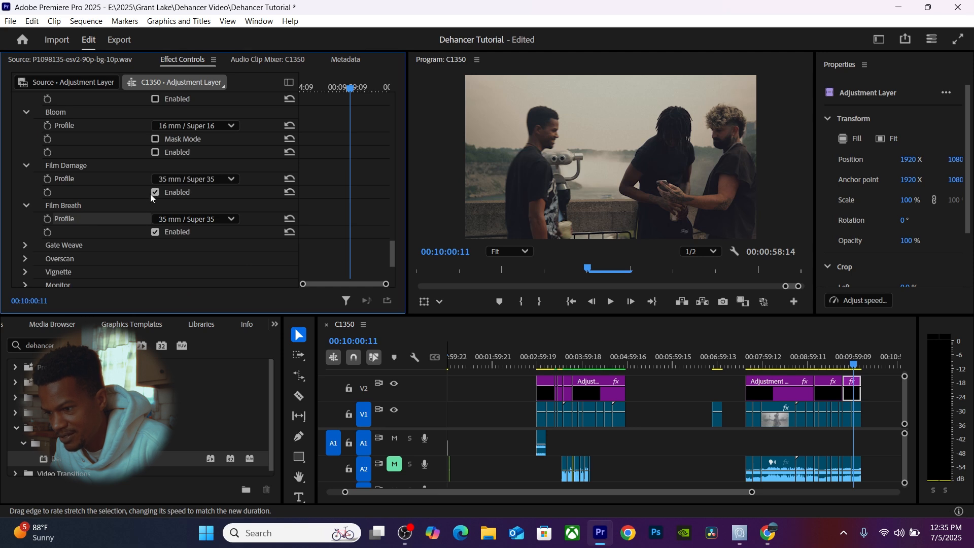
pyautogui.scroll(1, 156, 198)
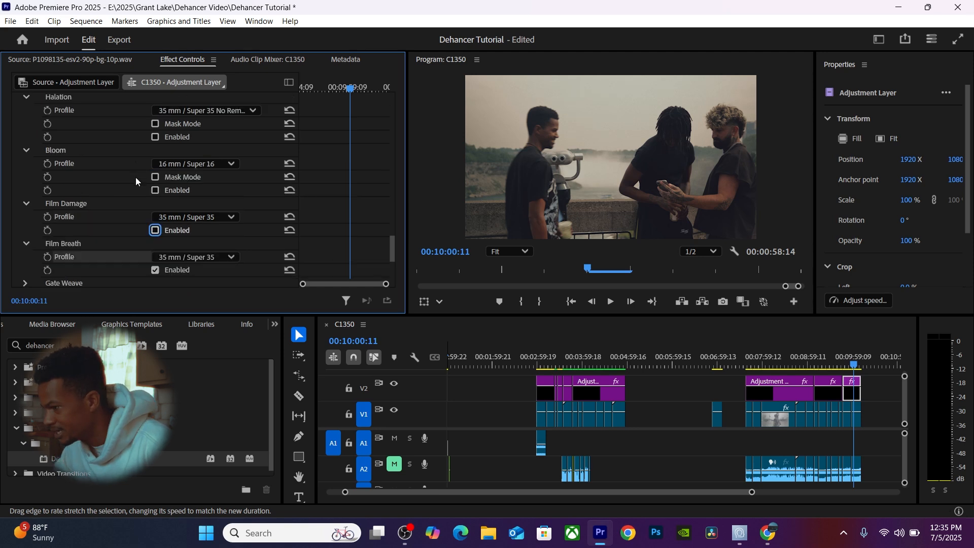
pyautogui.click(846, 364)
pyautogui.press('space')
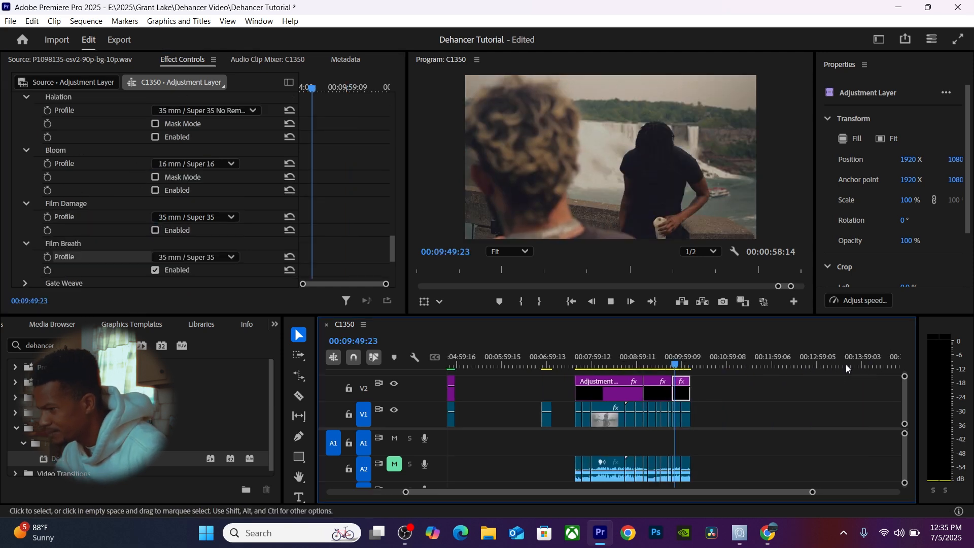
# Enlarge the program preview and lower its playback resolution to 1/8.
pyautogui.press('`')
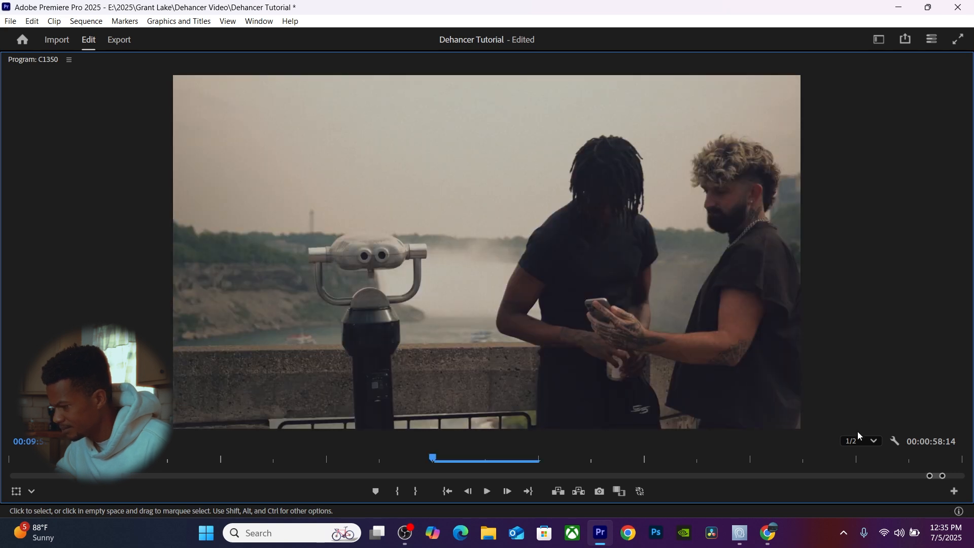
pyautogui.click(851, 443)
pyautogui.click(862, 406)
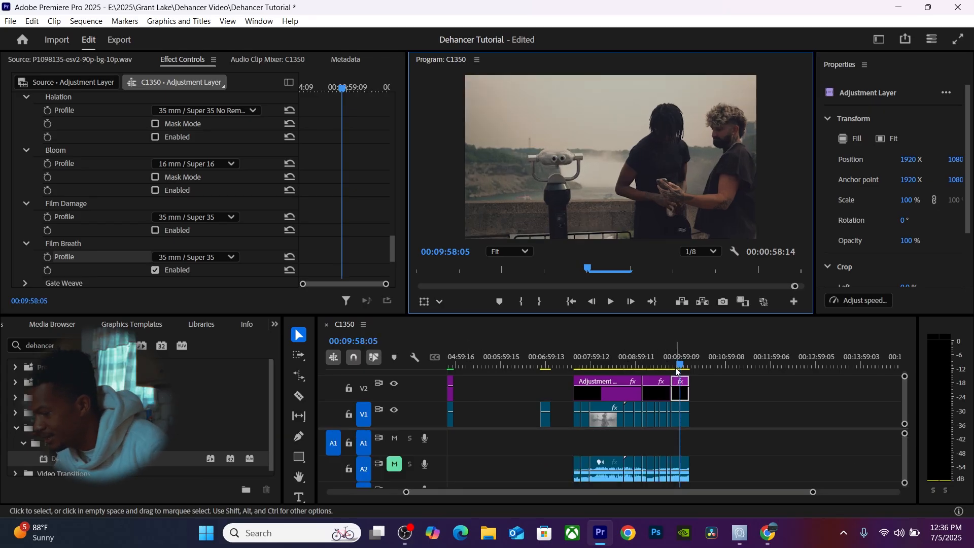
# Review the Film Breath effect on the P1098045.MP4 shot, going from 00:09:47:03 to 00:09:54:13.
pyautogui.moveTo(680, 365); pyautogui.dragTo(679, 365)
pyautogui.click(532, 363)
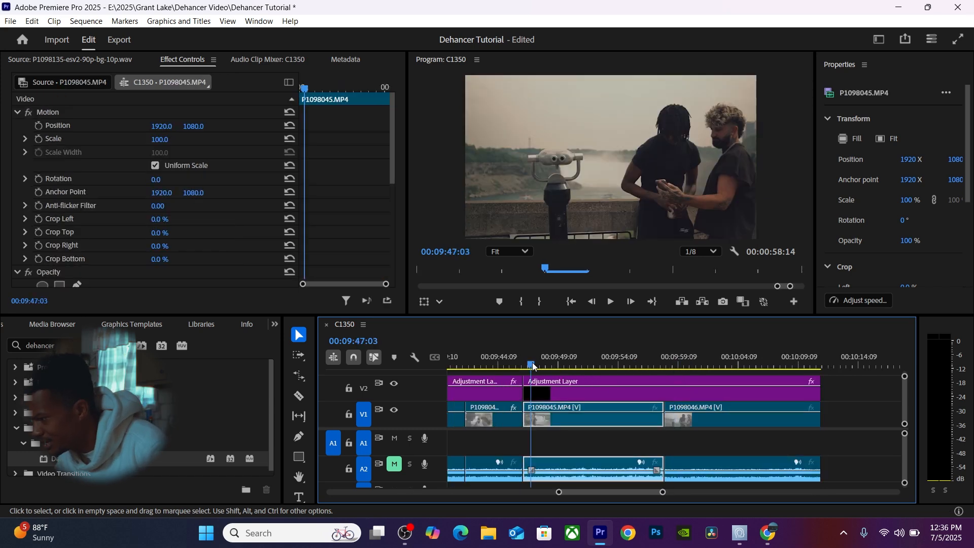
pyautogui.moveTo(532, 365); pyautogui.dragTo(620, 365)
# Enable Gate Weave with the 35 mm / Super 35 profile, return to 00:09:47:03 and disable Film Breath.
pyautogui.scroll(-5, 162, 251)
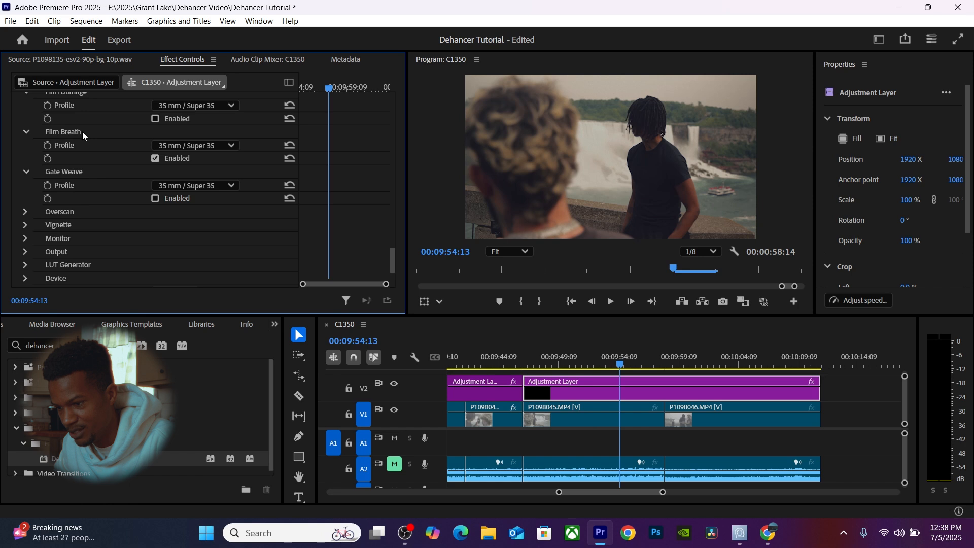
pyautogui.scroll(3, 82, 132)
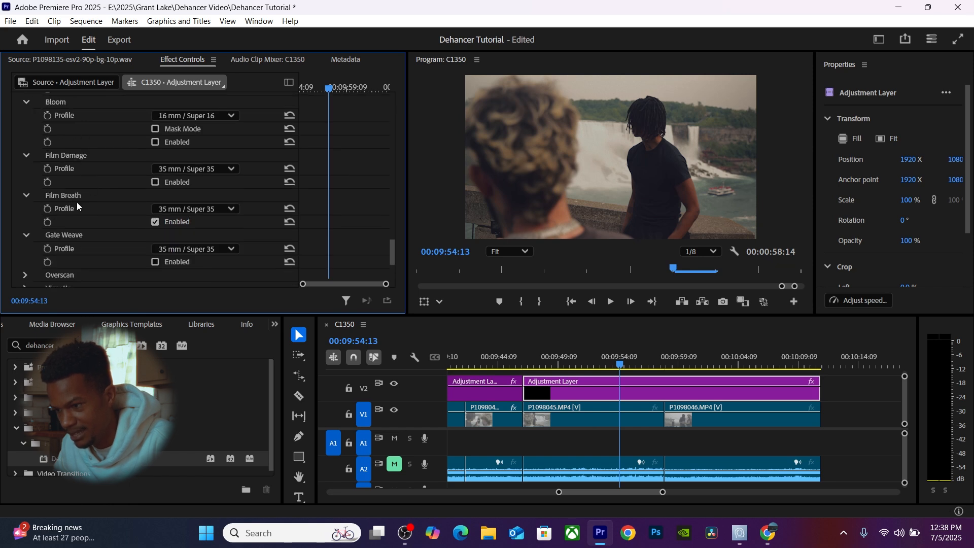
pyautogui.scroll(-2, 98, 267)
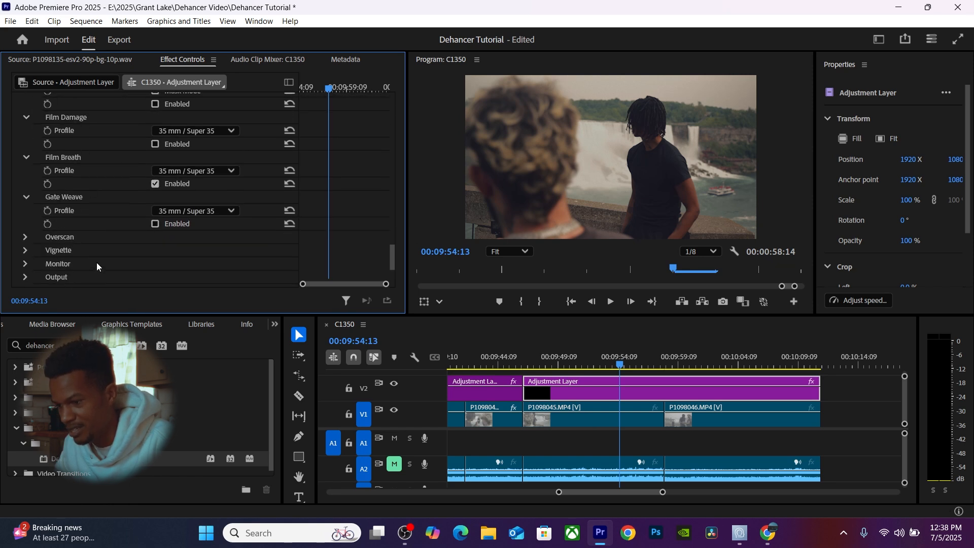
pyautogui.click(154, 223)
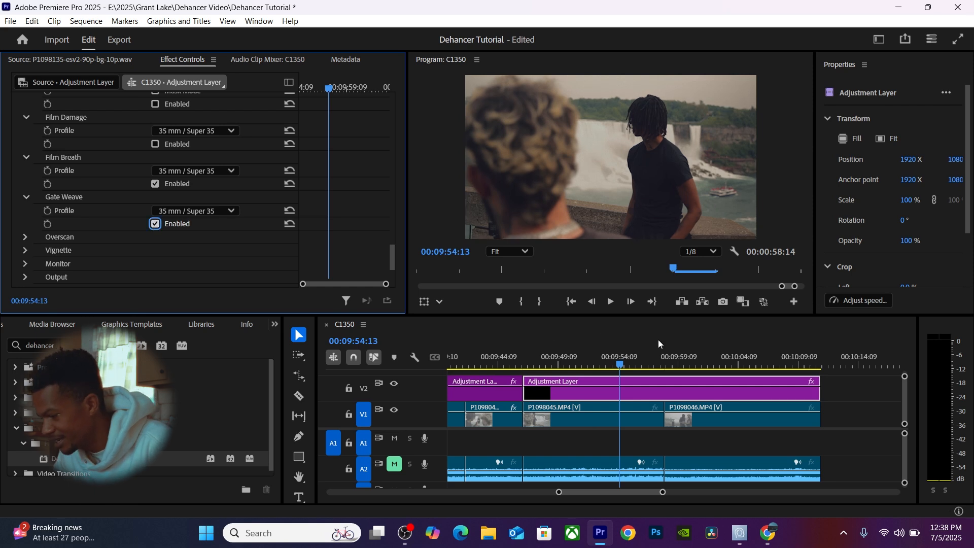
pyautogui.click(532, 365)
pyautogui.click(155, 183)
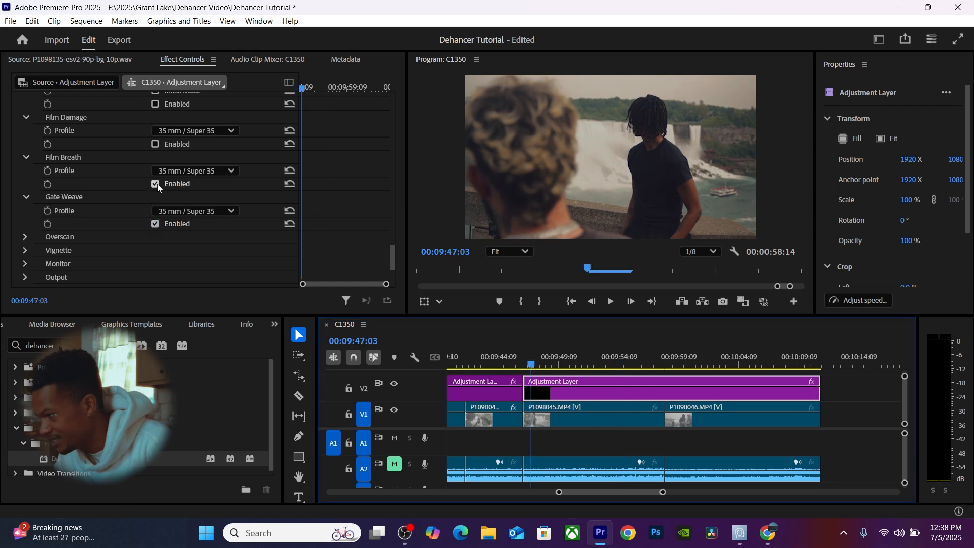
# Play the shot in an enlarged preview to examine the Gate Weave motion, and return to the normal layout.
pyautogui.click(620, 187)
pyautogui.press('`')
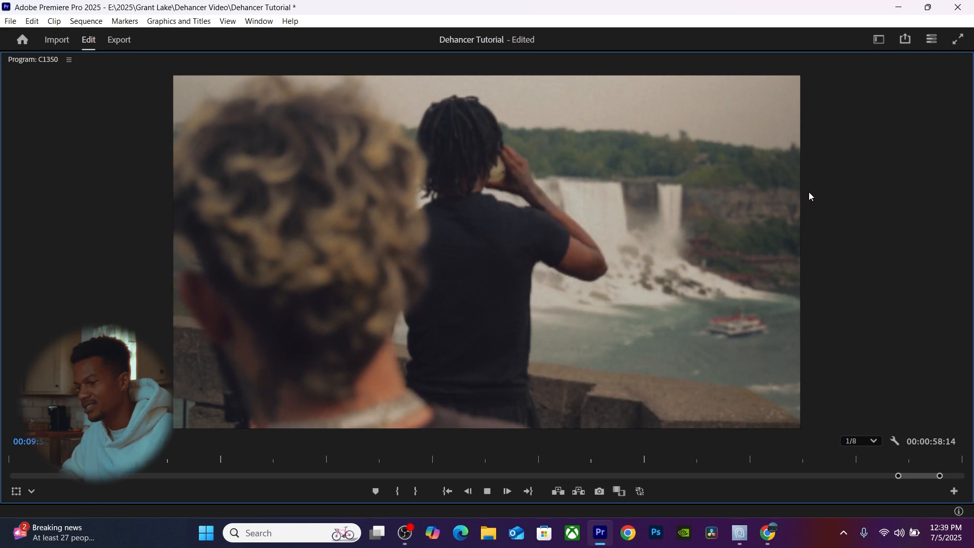
pyautogui.press('space')
pyautogui.press('`')
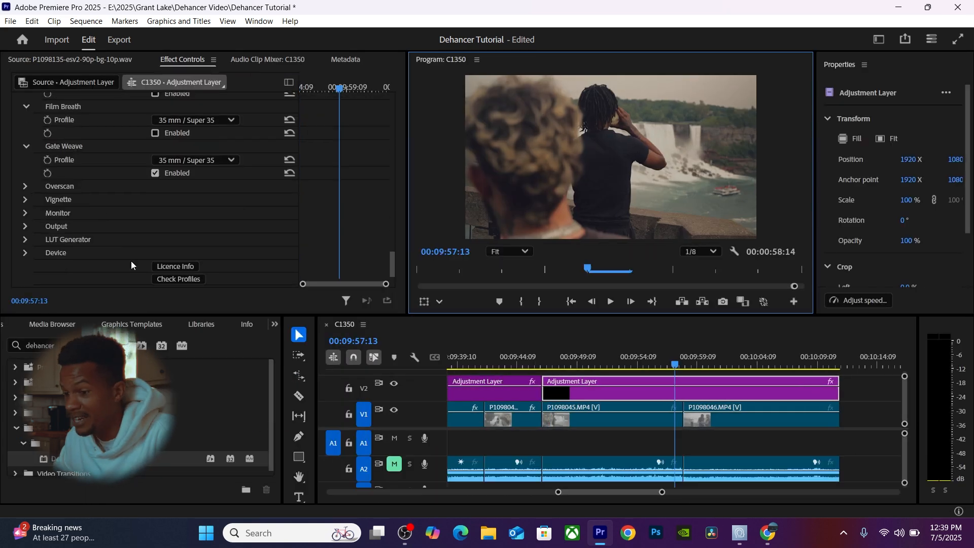
# Try the Super 35mm 1.37:1 Overscan on the frame at 00:09:51:21 with Scale set to 65, and turn Overscan off.
pyautogui.click(26, 186)
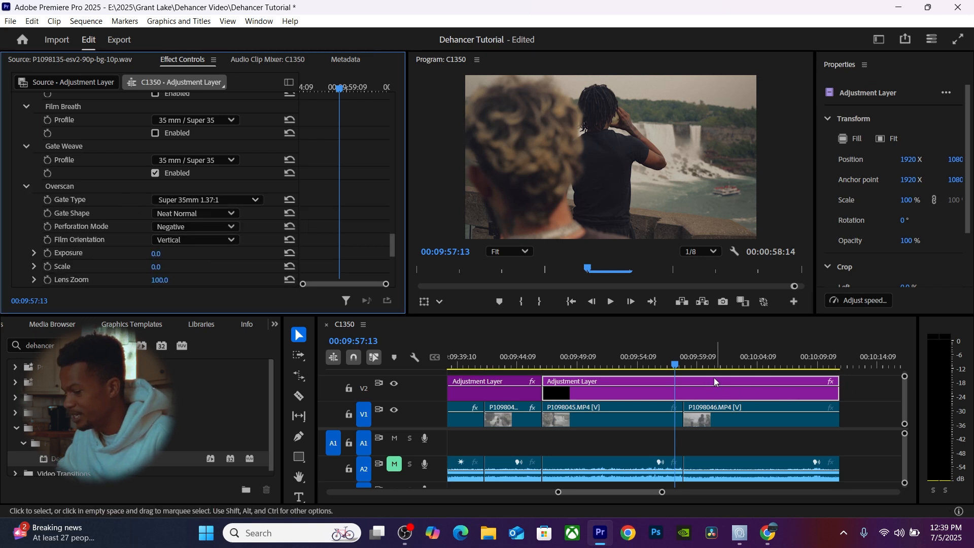
pyautogui.click(608, 357)
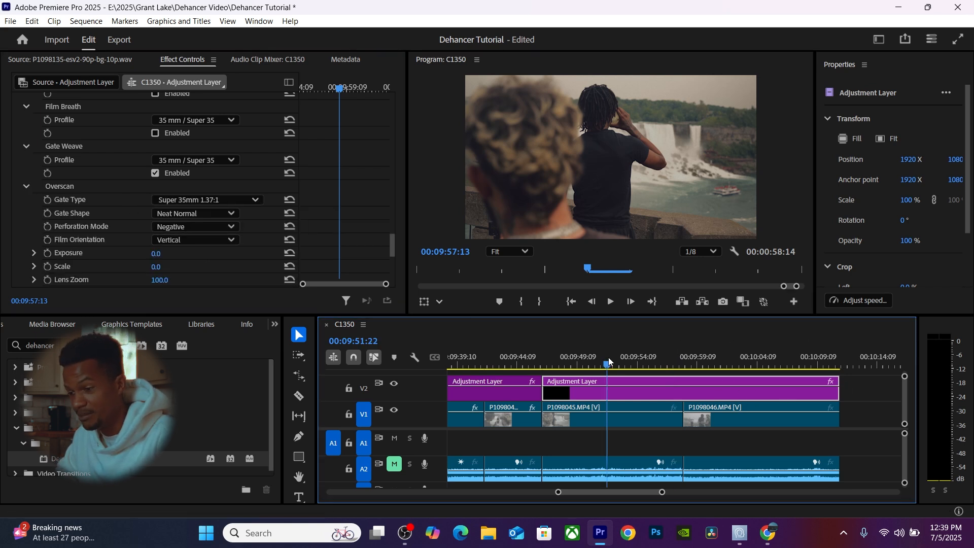
pyautogui.scroll(-2, 218, 271)
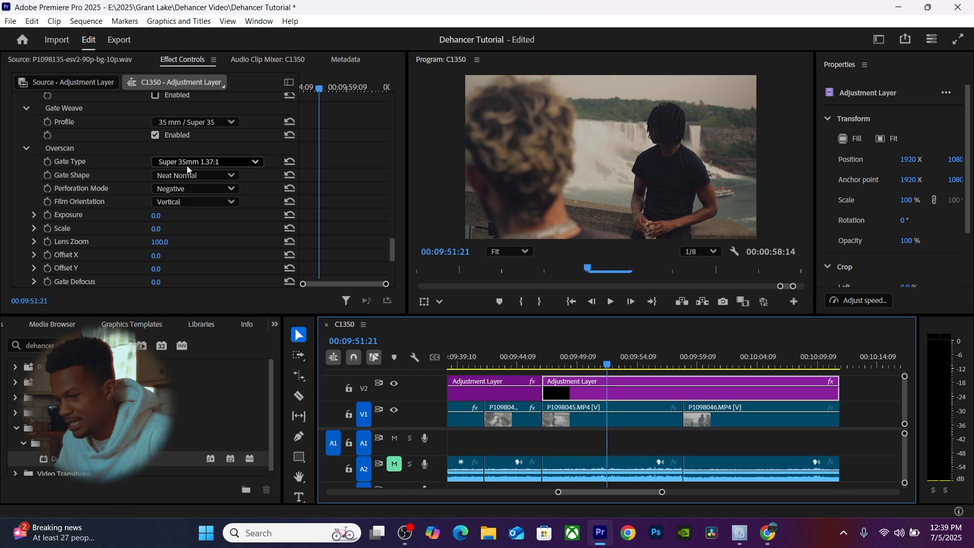
pyautogui.scroll(-3, 215, 254)
pyautogui.click(155, 258)
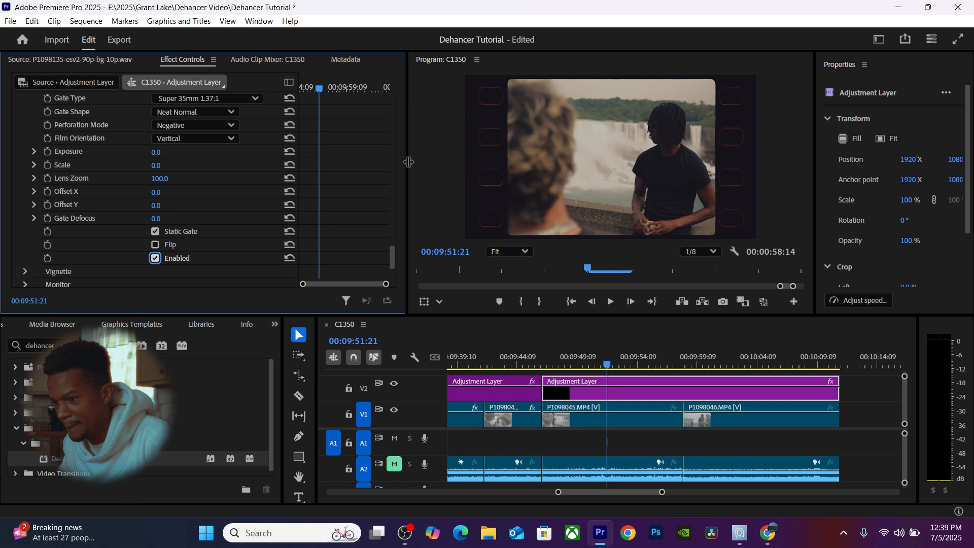
pyautogui.scroll(2, 222, 188)
pyautogui.click(208, 151)
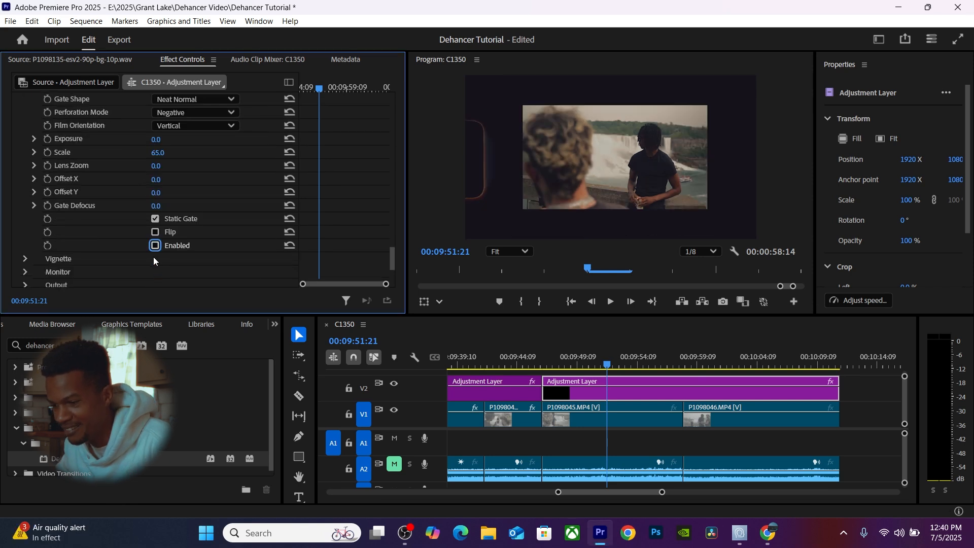
# Try the Vignette with its Exposure set to -2.0, and disable it again.
pyautogui.scroll(-1, 132, 262)
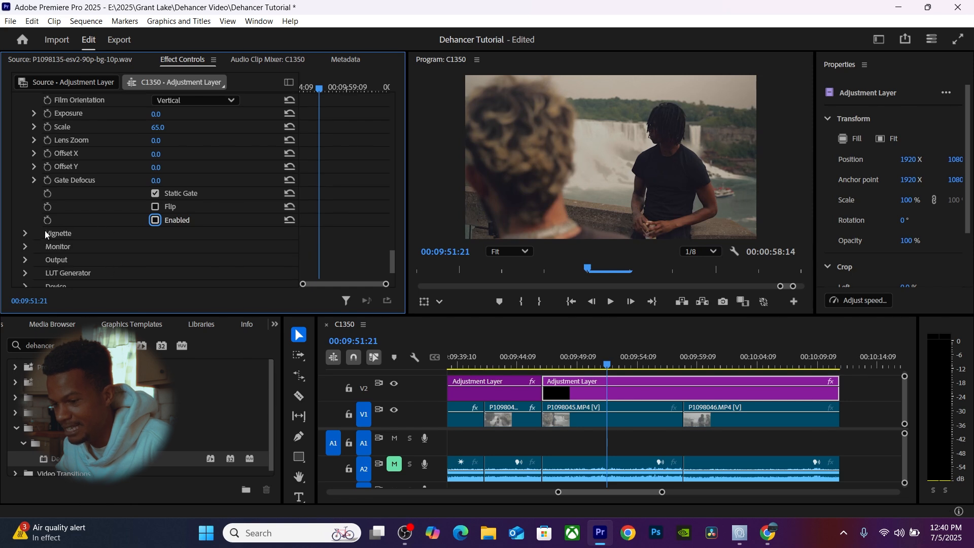
pyautogui.click(25, 233)
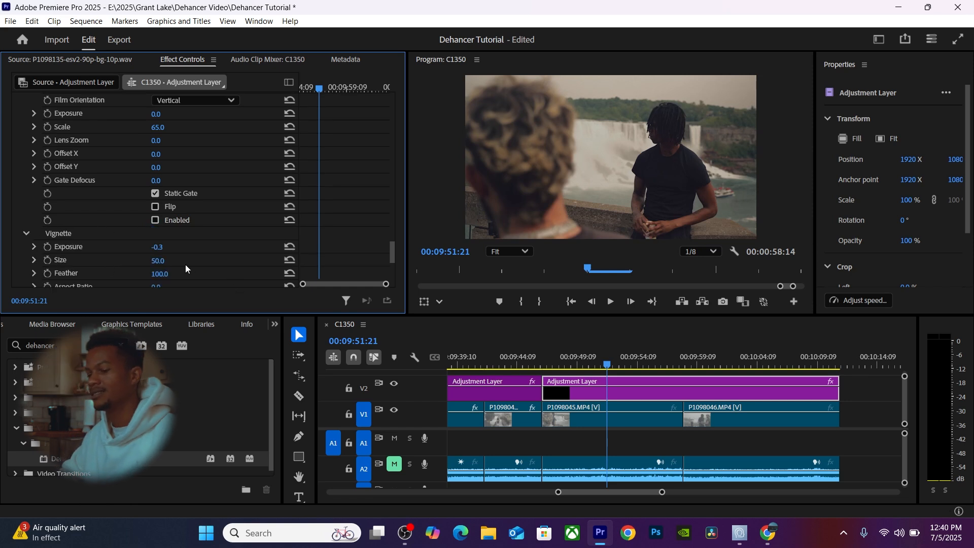
pyautogui.scroll(-3, 207, 256)
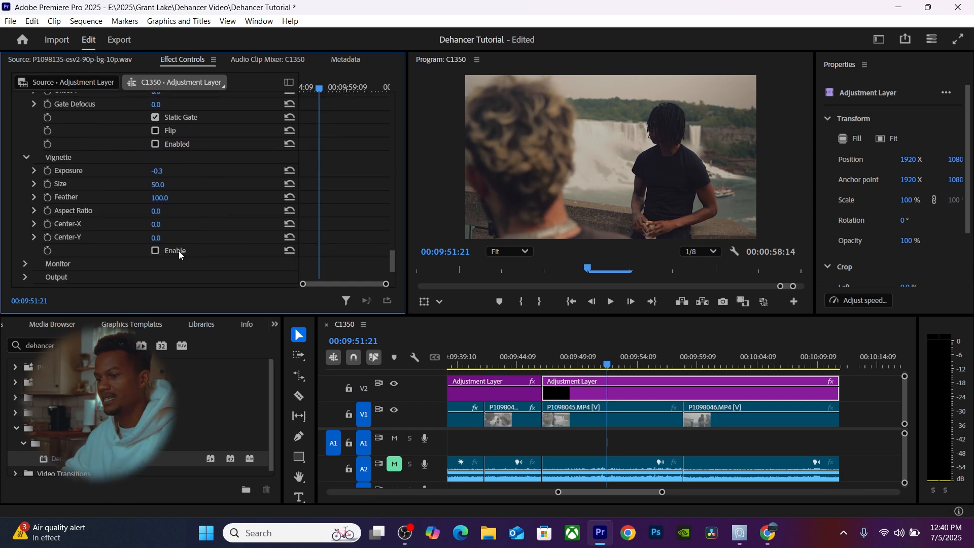
pyautogui.click(155, 250)
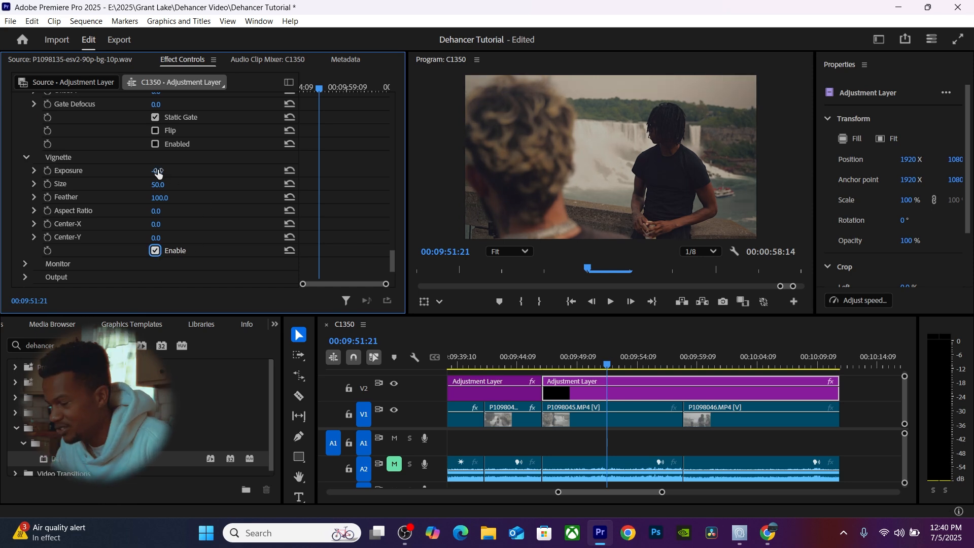
pyautogui.moveTo(157, 171); pyautogui.dragTo(157, 171)
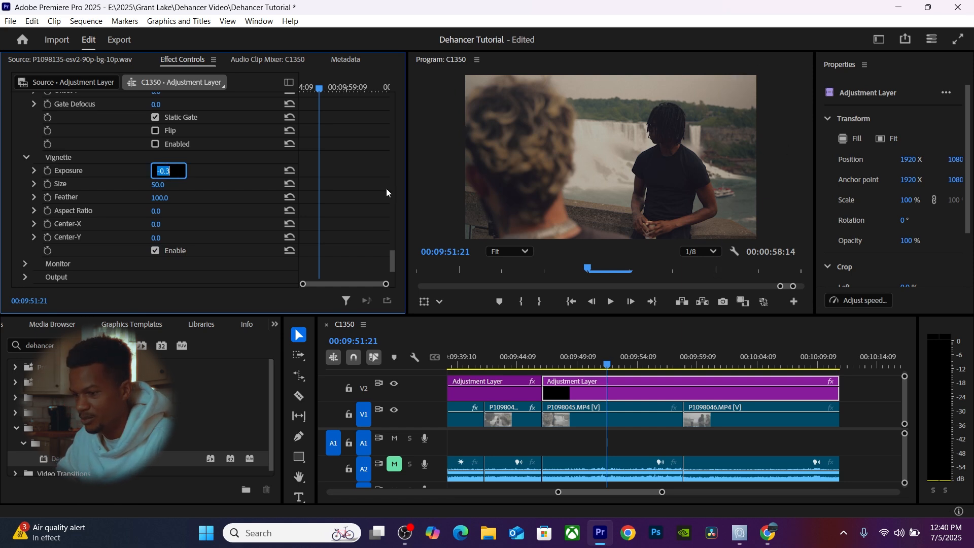
pyautogui.click(206, 172)
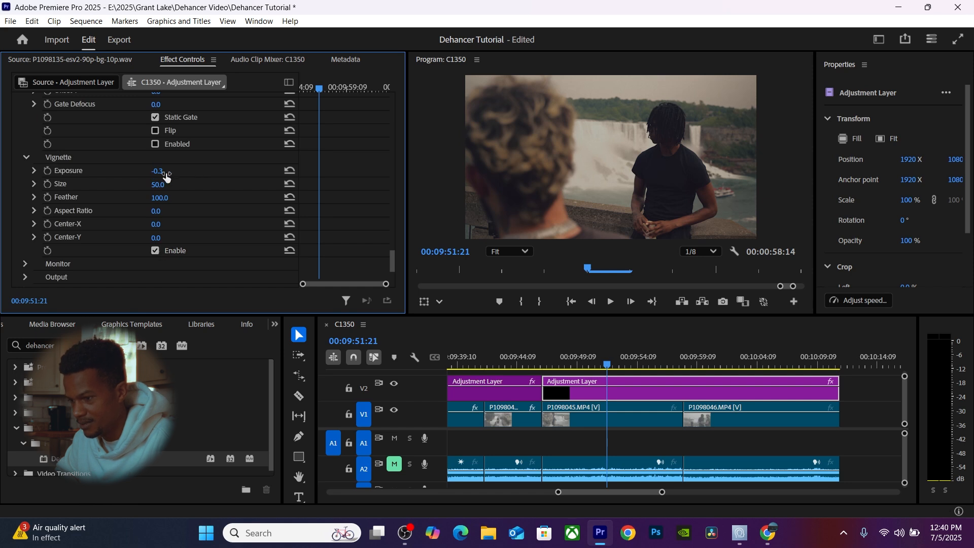
pyautogui.moveTo(157, 171); pyautogui.dragTo(137, 171)
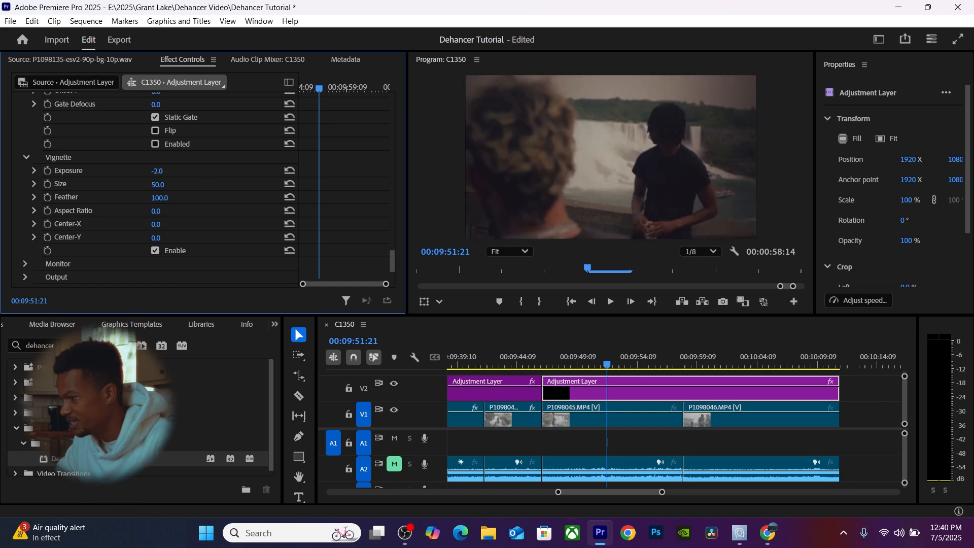
pyautogui.click(155, 251)
# Switch the Monitor section's False Color IRE, 16 zones option on and off again.
pyautogui.scroll(-4, 159, 269)
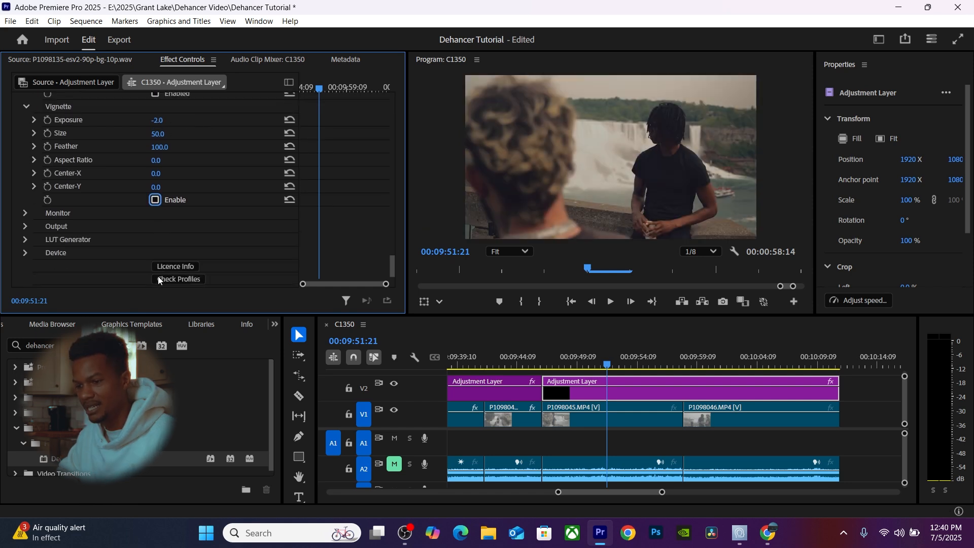
pyautogui.click(24, 213)
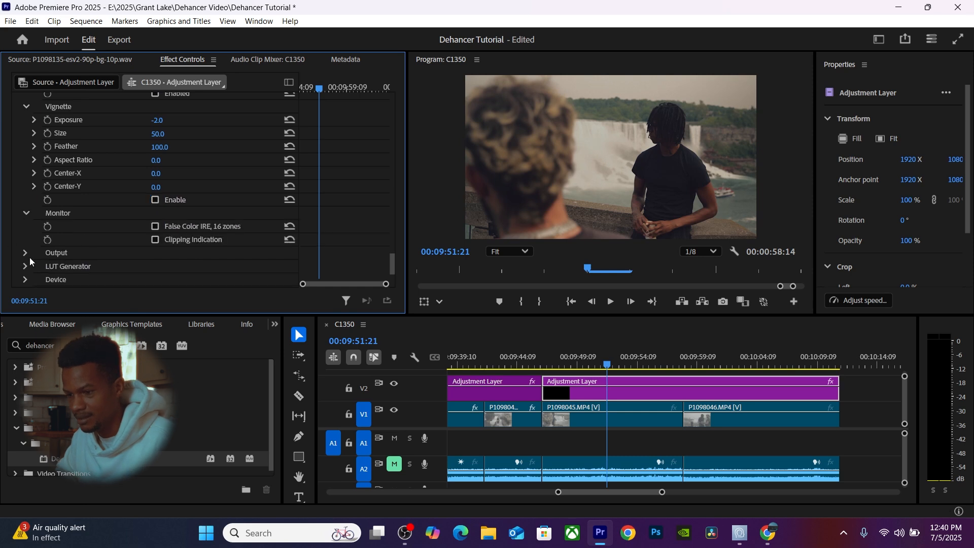
pyautogui.click(155, 226)
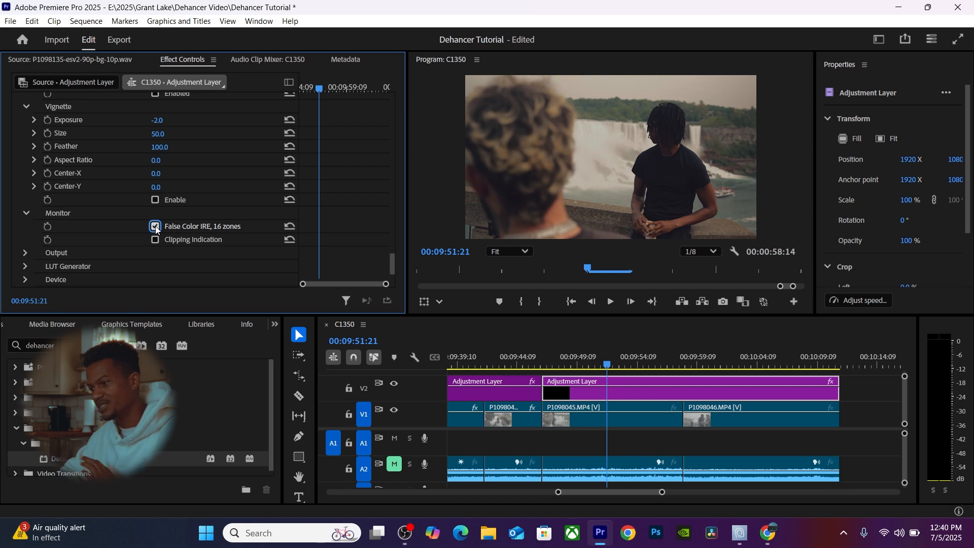
pyautogui.click(155, 226)
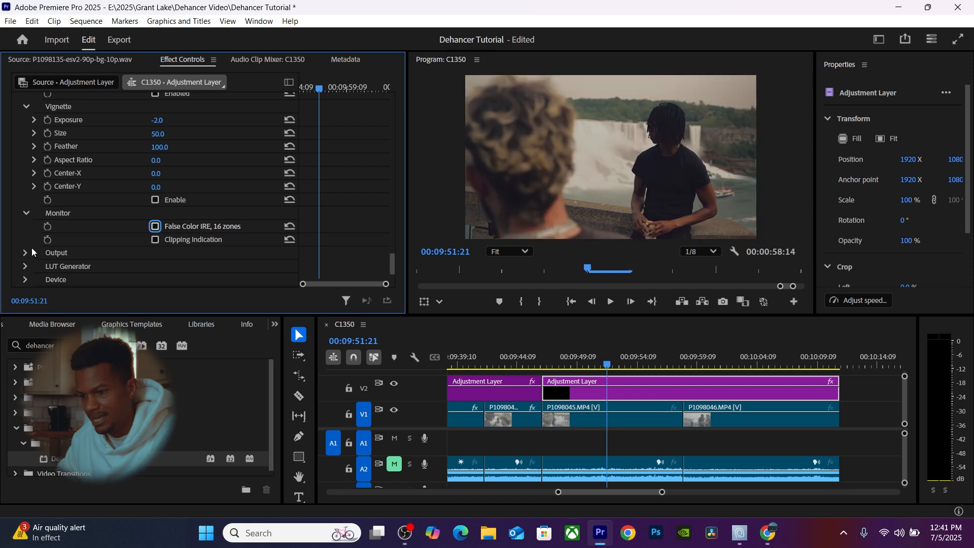
# Set the Total Impact of the Output section to 85.
pyautogui.click(25, 252)
pyautogui.scroll(-1, 109, 245)
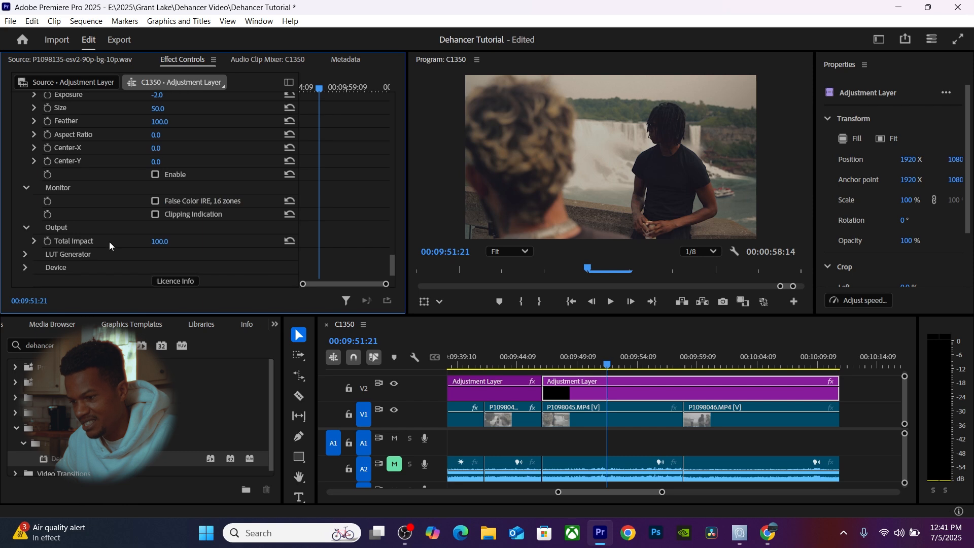
pyautogui.moveTo(155, 242)
pyautogui.mouseDown()
pyautogui.moveTo(117, 241)
pyautogui.moveTo(175, 241)
pyautogui.mouseUp()
# Open the LUT Generator section to view its LUT size and export options.
pyautogui.scroll(-1, 109, 270)
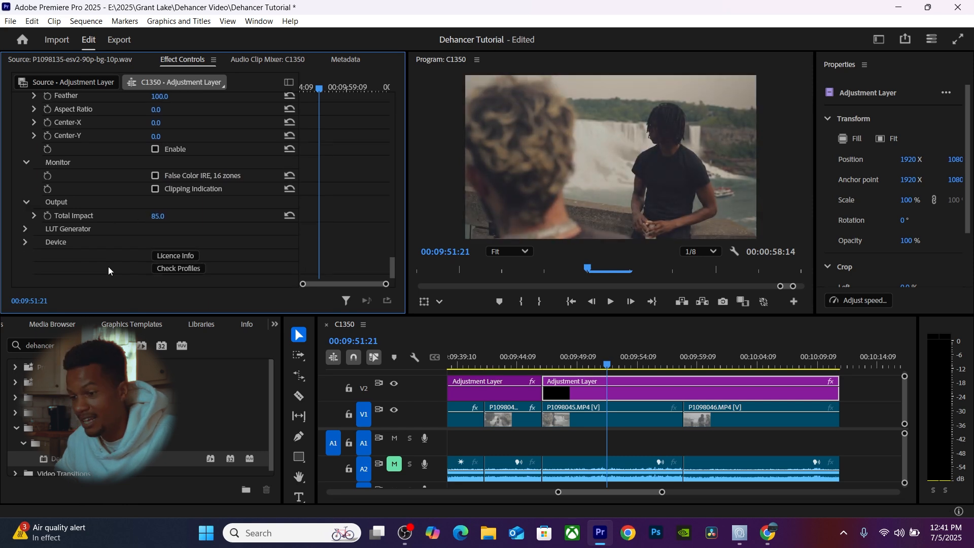
pyautogui.click(24, 229)
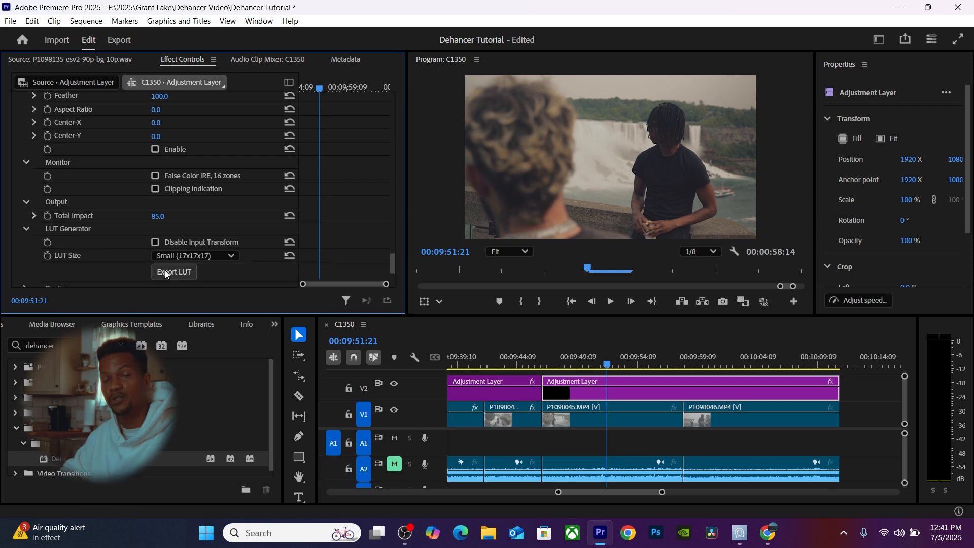